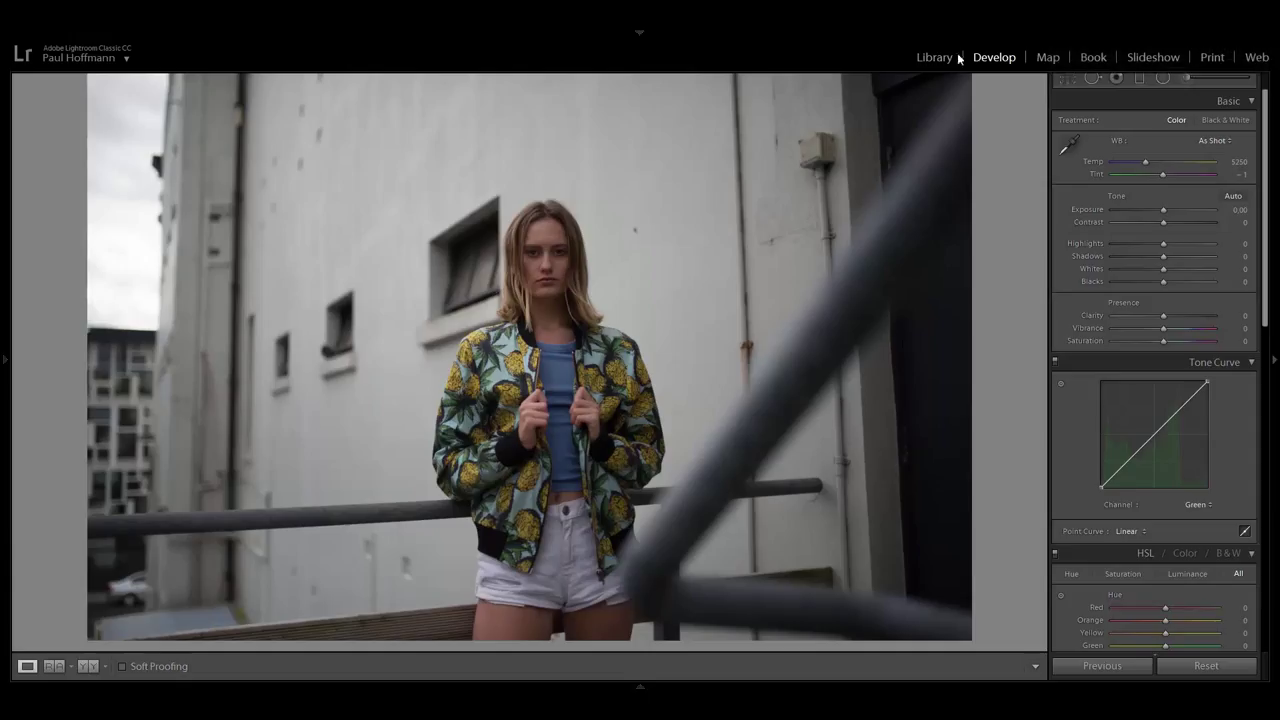
- Set Exposure +0.53, Contrast +75, Highlights −95, Shadows +33, Whites +41, with the tone curve on RGB
drag(1168, 210, 1115, 245)
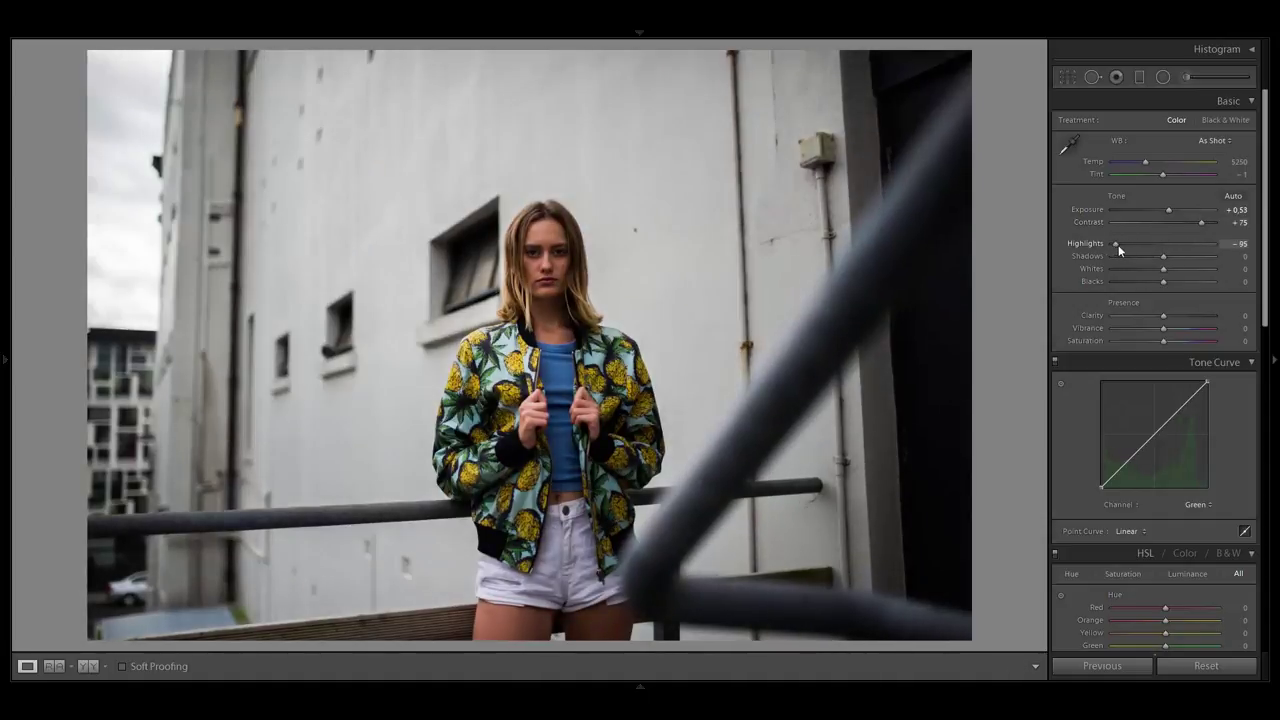
drag(1163, 257, 1185, 272)
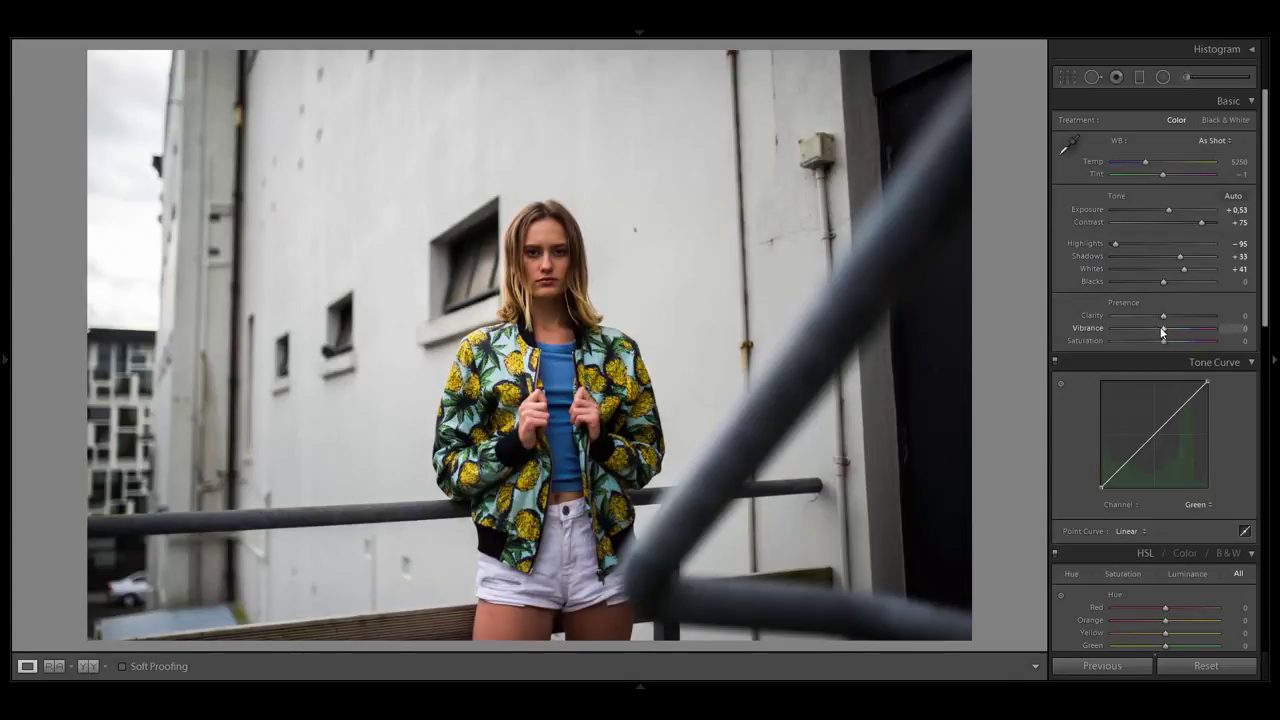
click(1200, 504)
click(1152, 520)
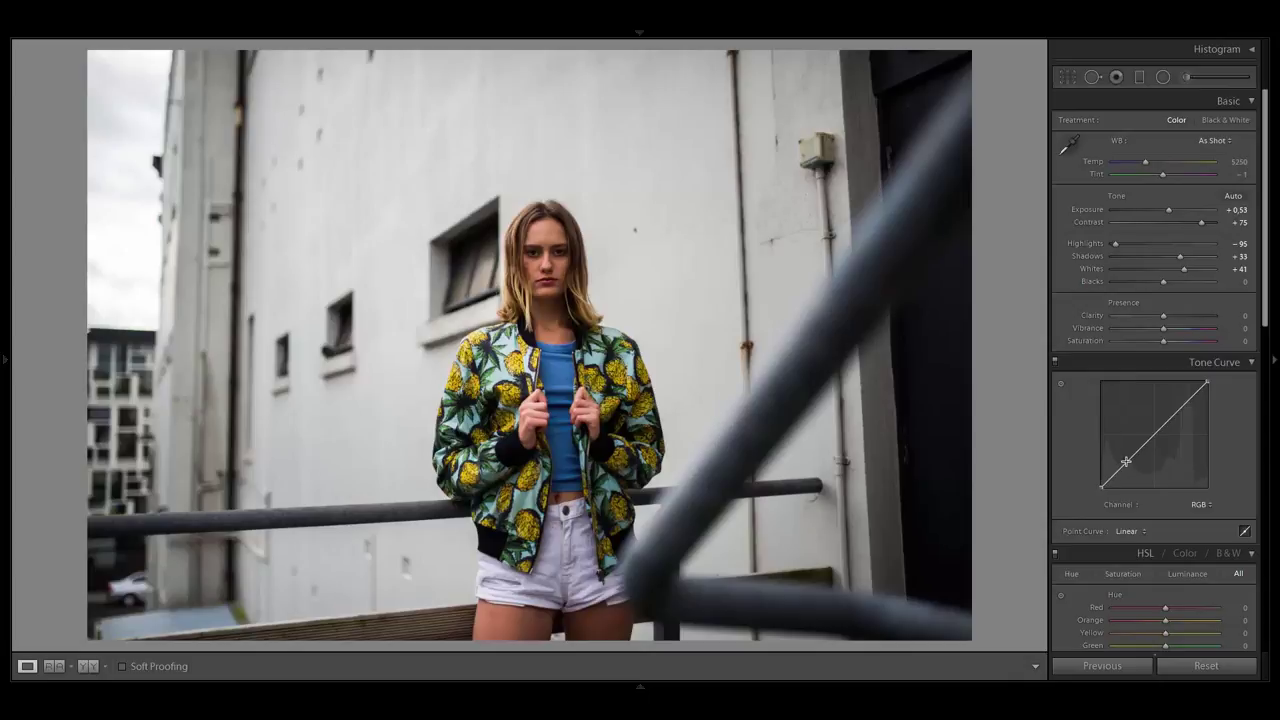
- Add lower and upper RGB curve points, lift the black point and pull the white point down
key(XF86AudioPlay)
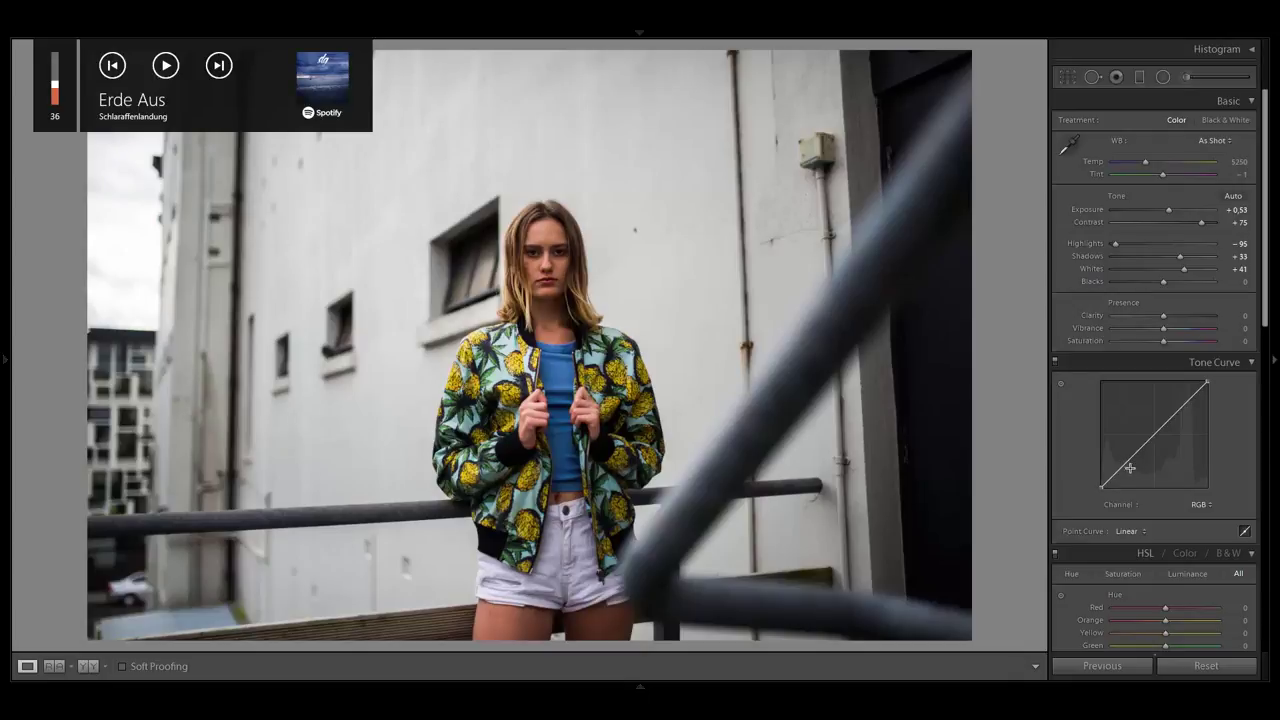
click(1126, 462)
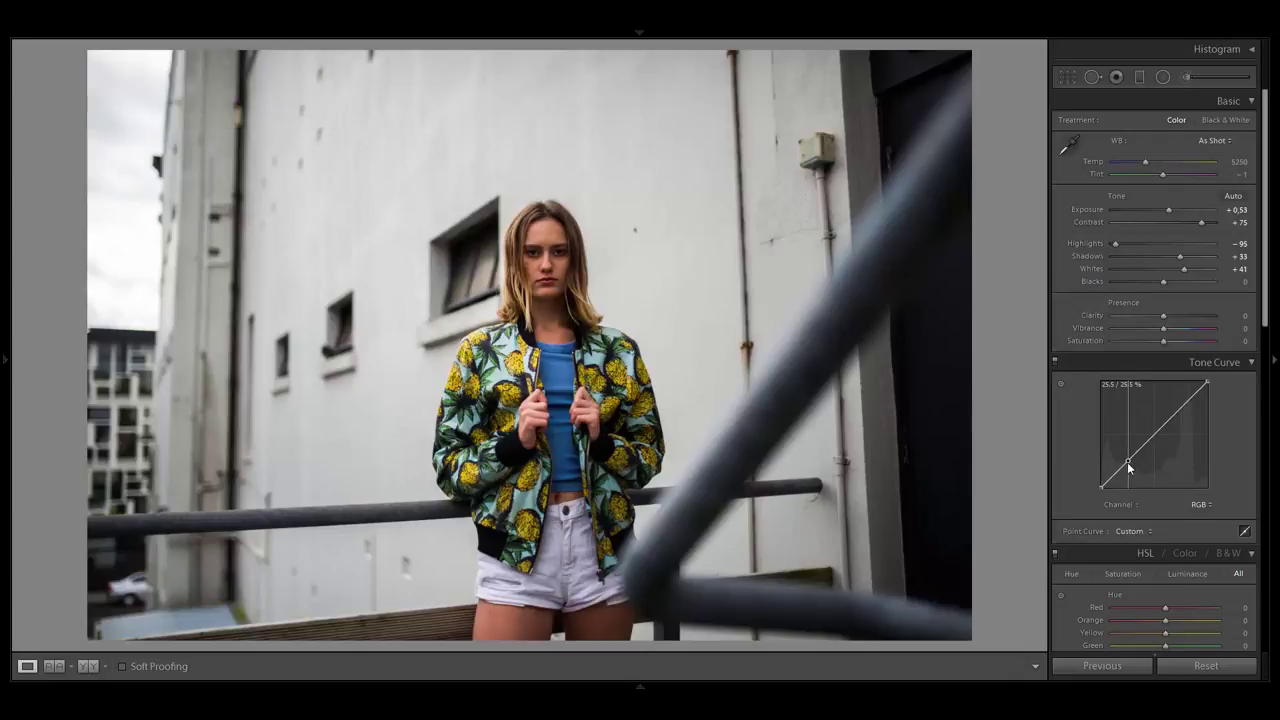
click(1179, 409)
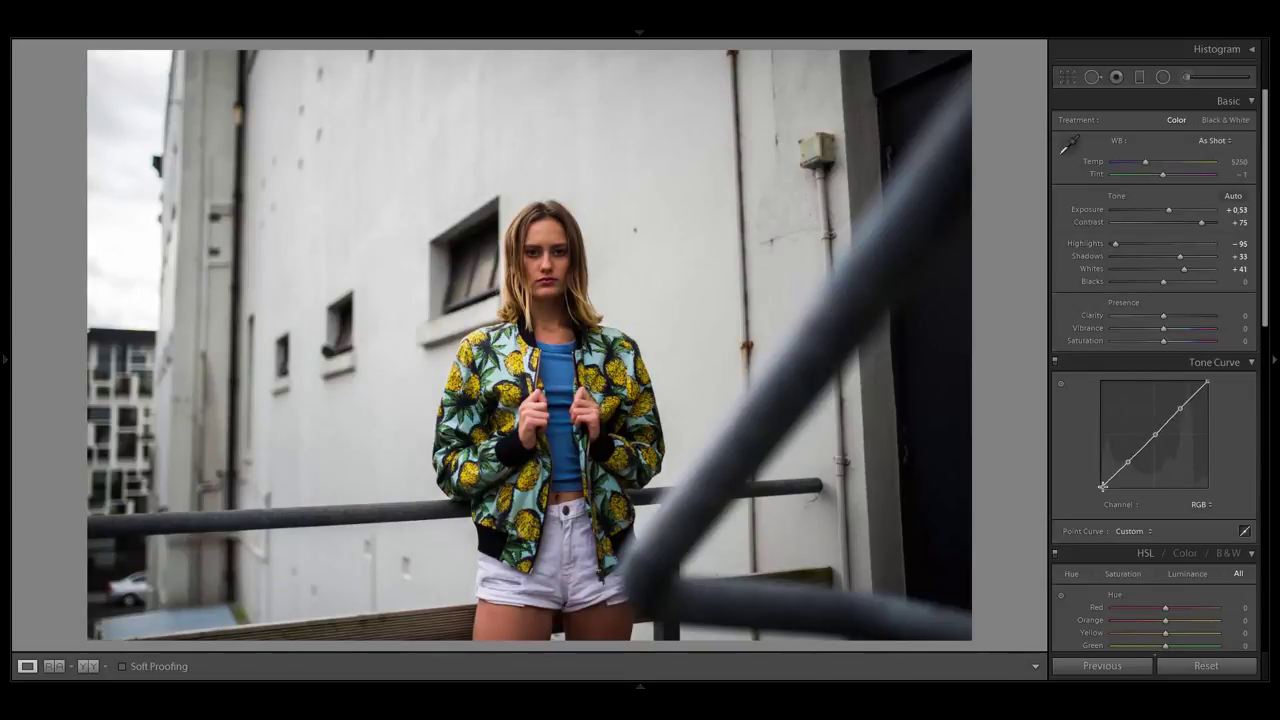
drag(1098, 483, 1094, 476)
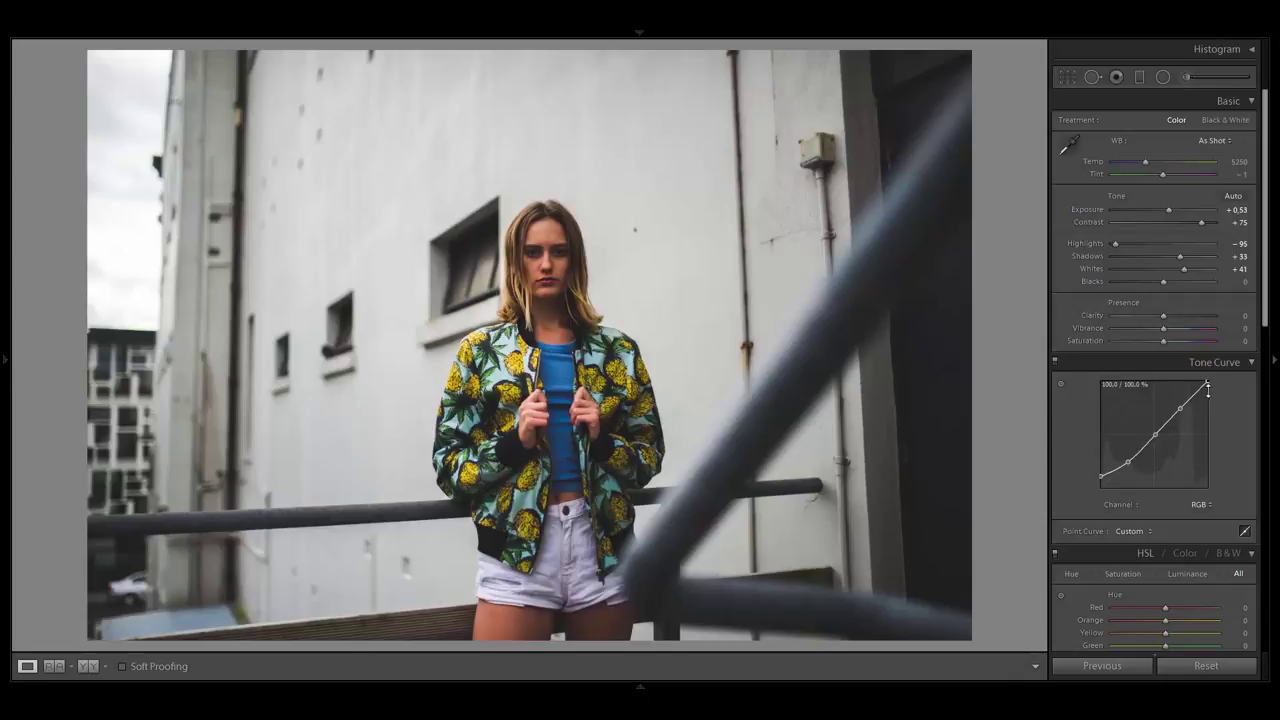
drag(1206, 381, 1214, 399)
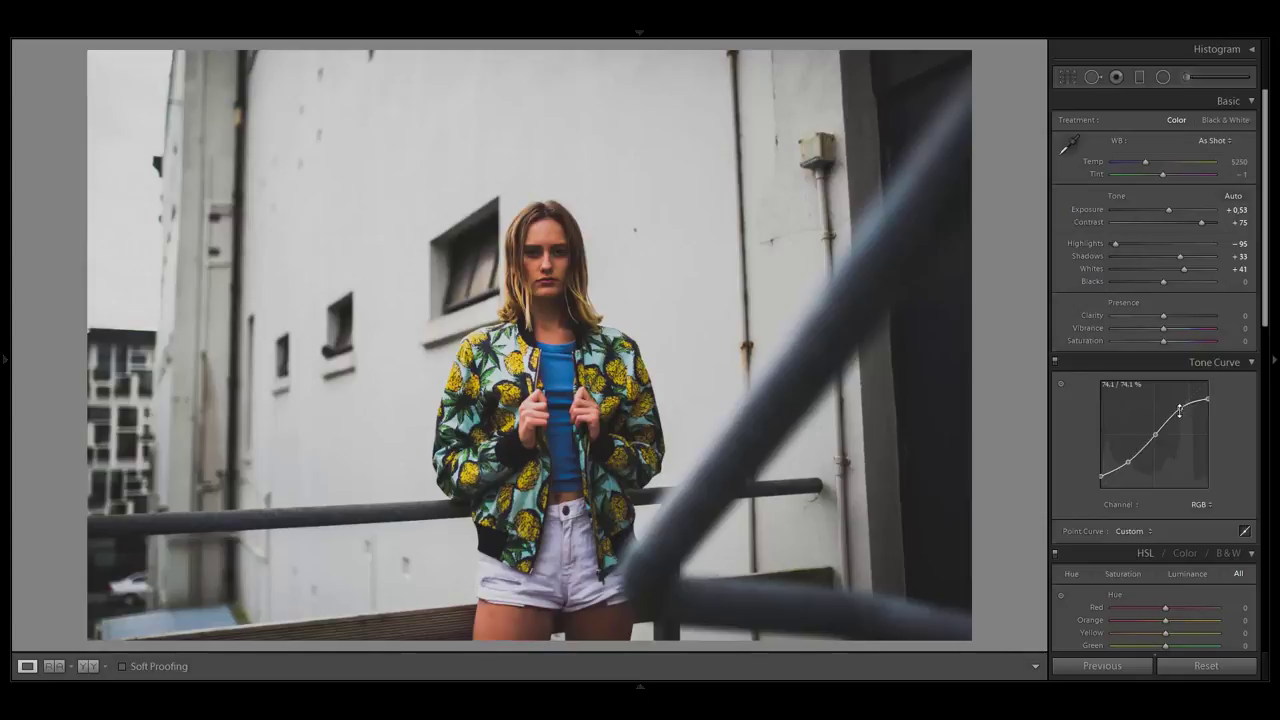
drag(1180, 409, 1180, 413)
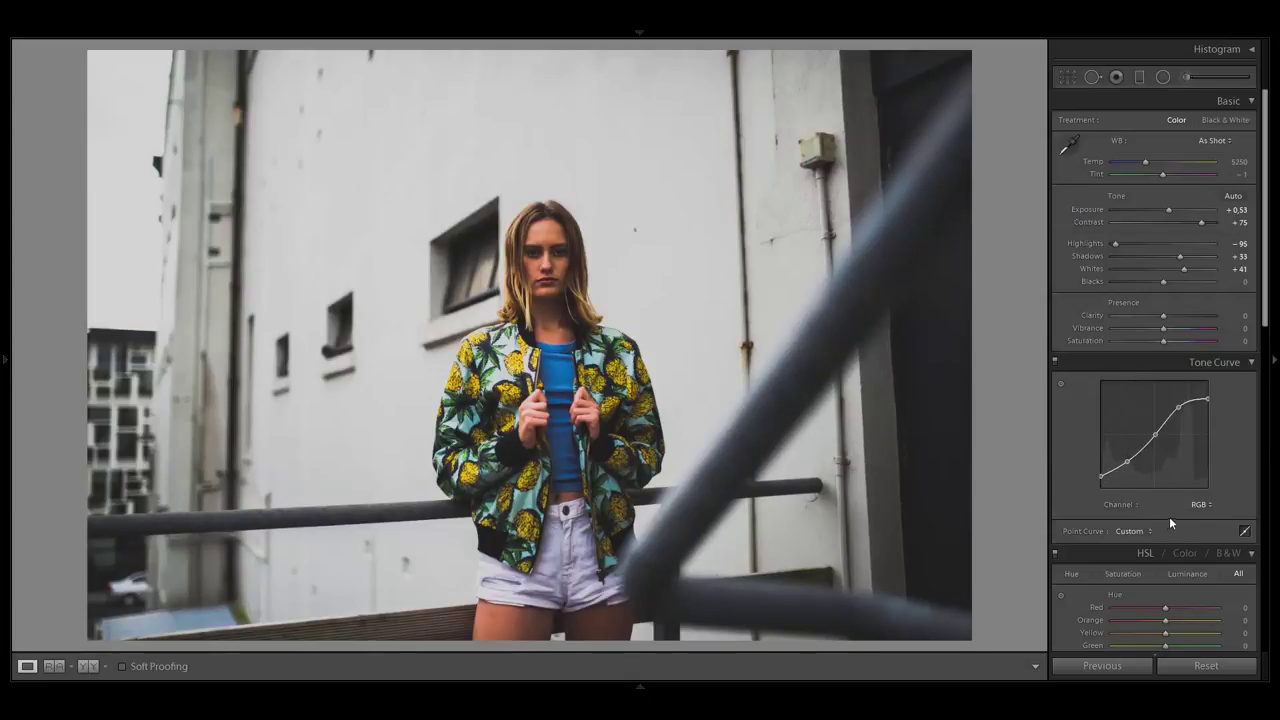
click(1200, 504)
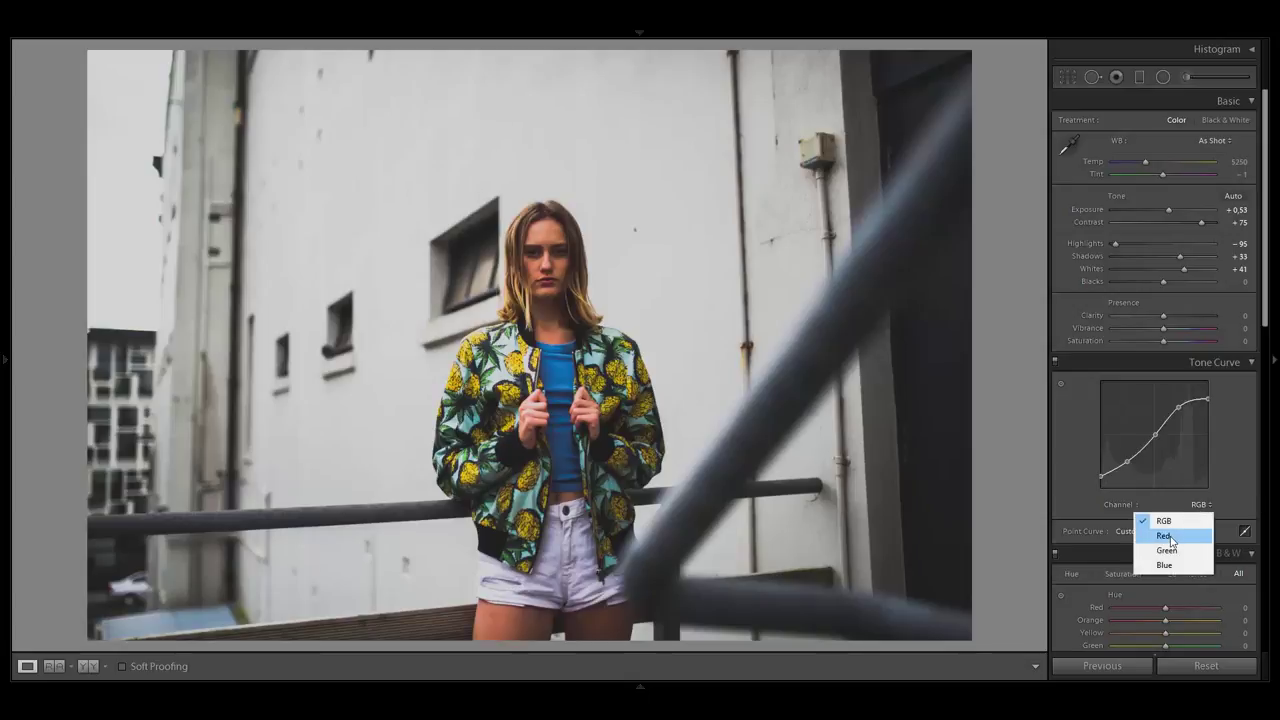
- On the Red curve, drag a lower point to about 26.7/20.6% and add an upper point
click(1170, 536)
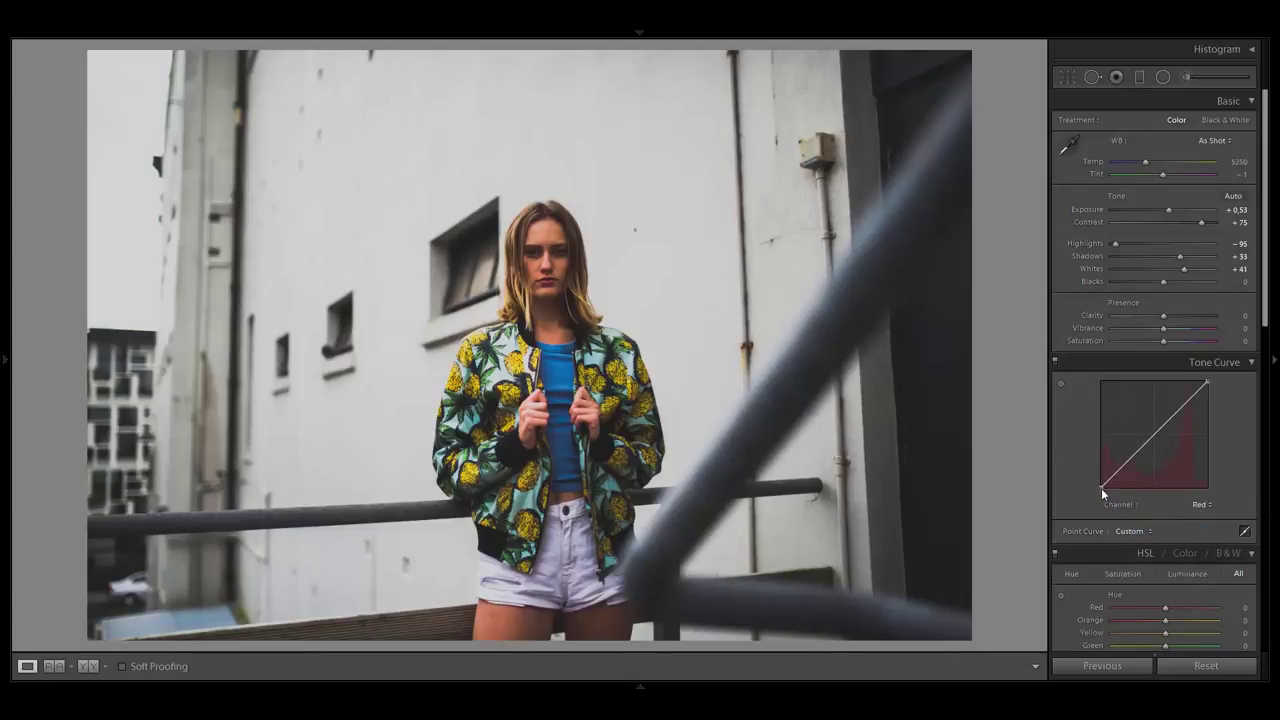
drag(1124, 466, 1129, 468)
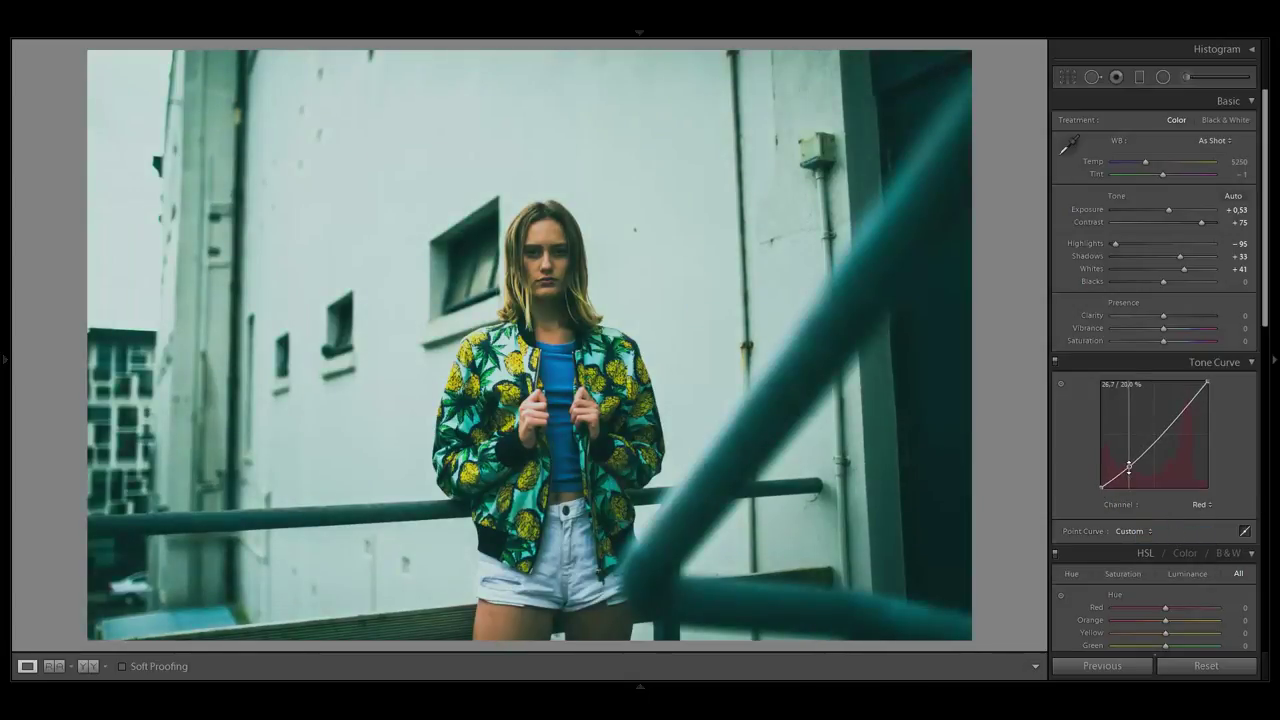
drag(1179, 421, 1167, 423)
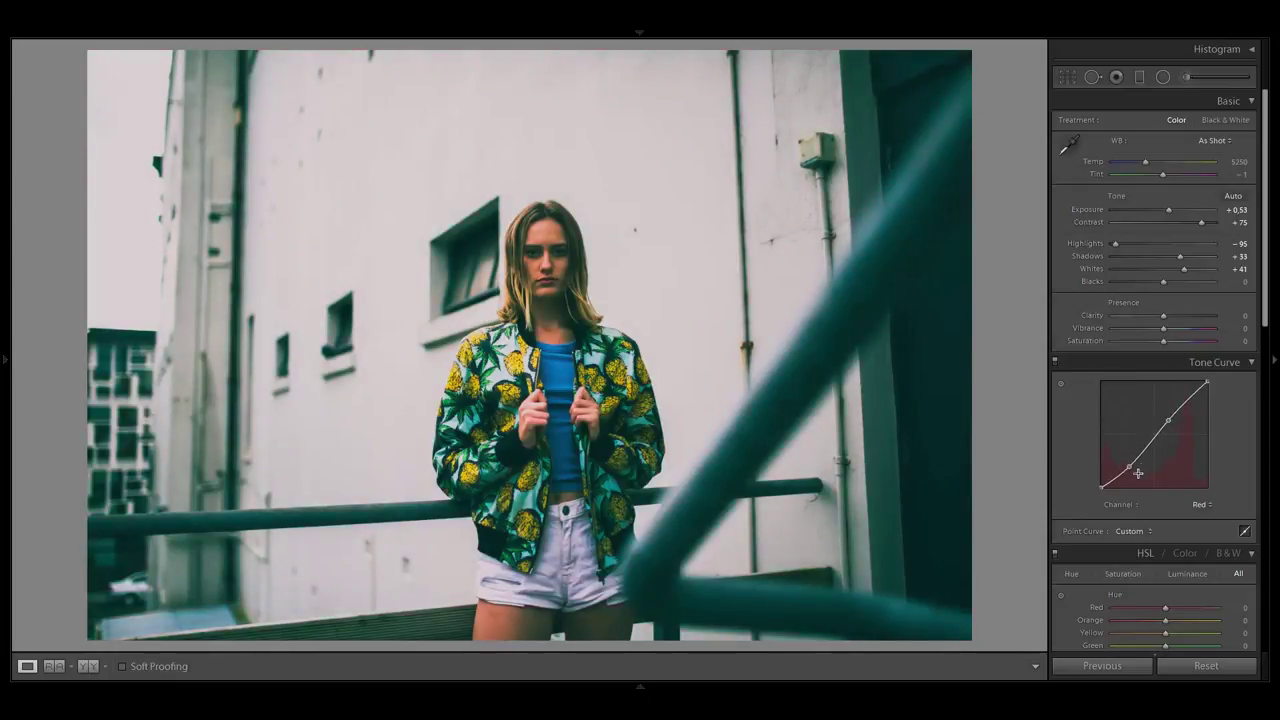
click(1204, 504)
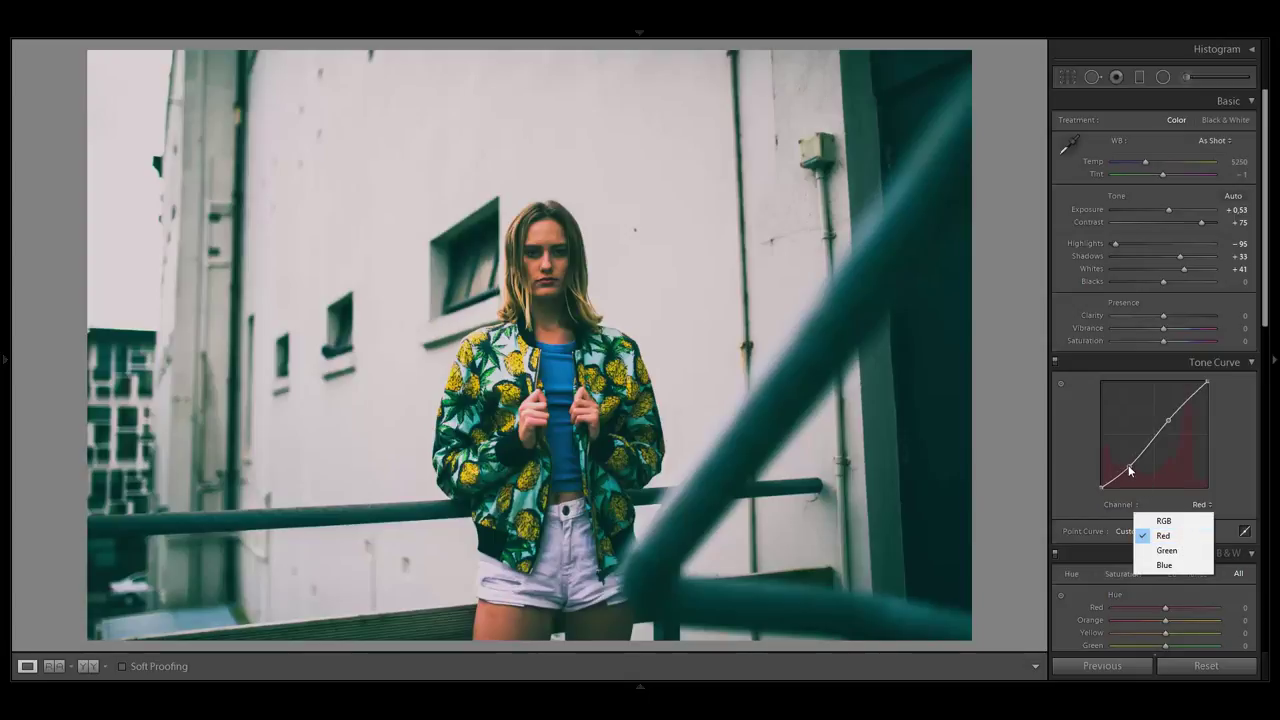
- On the Blue curve, lower the shadow point and add an upper point
click(1164, 552)
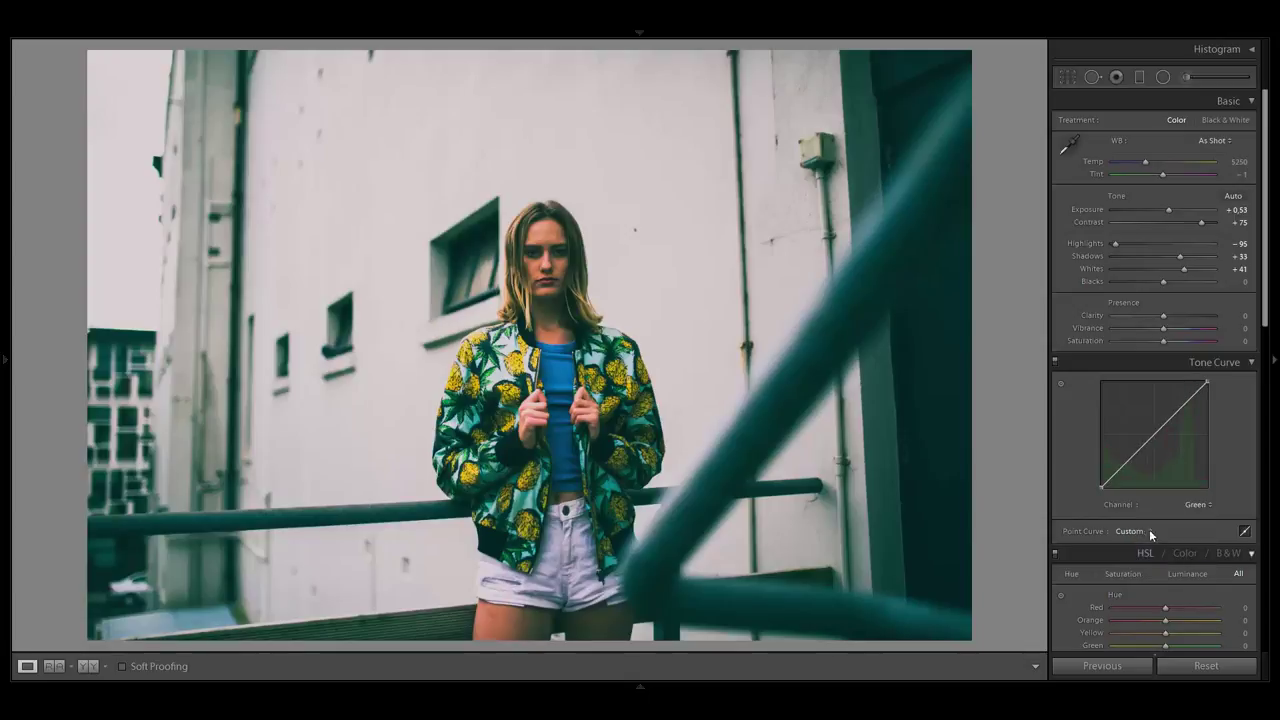
click(1197, 505)
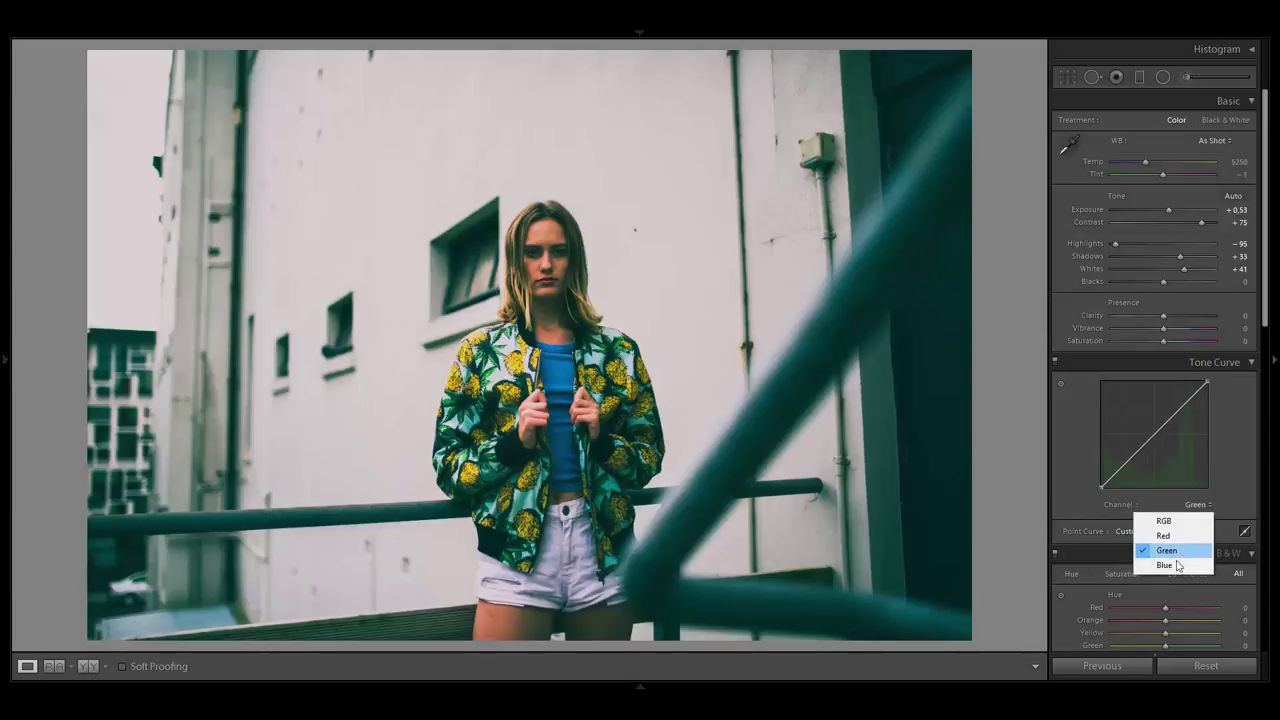
click(1165, 563)
drag(1131, 464, 1127, 464)
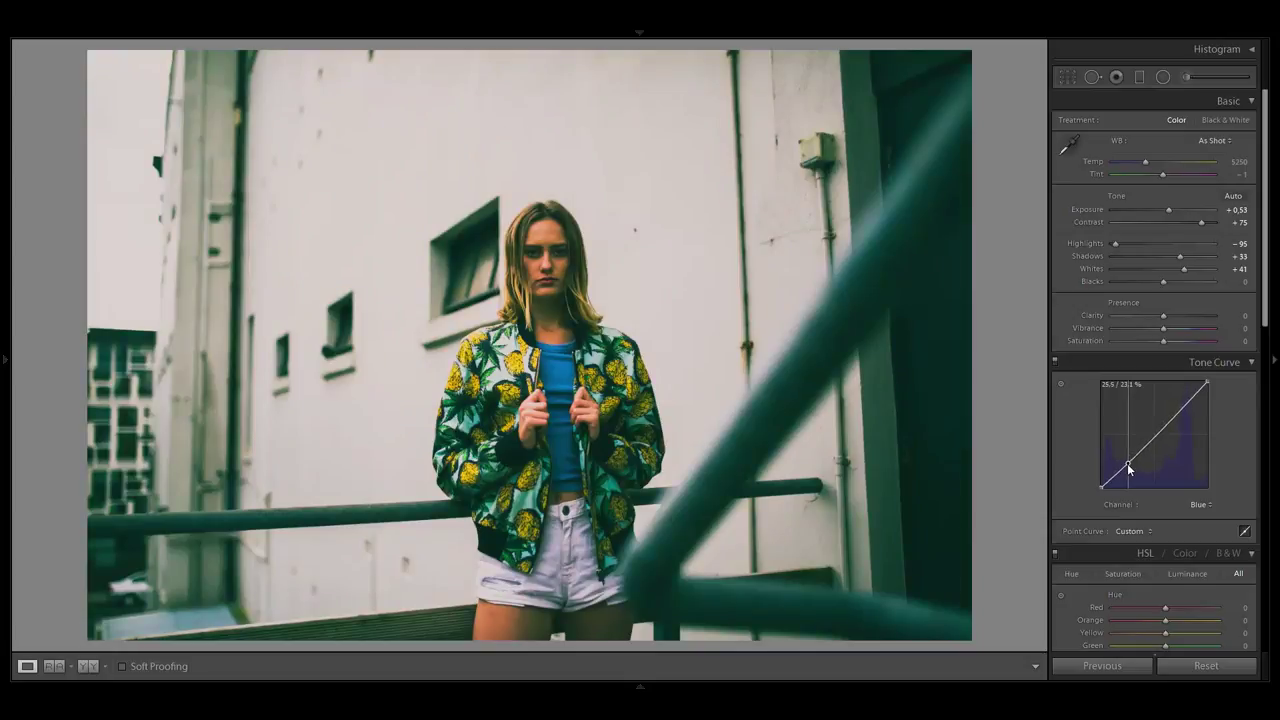
drag(1127, 464, 1128, 465)
drag(1172, 420, 1169, 419)
- On the Green curve, raise an upper point, add a lower point, then redo the last edit
click(1200, 504)
click(1165, 548)
drag(1179, 412, 1177, 410)
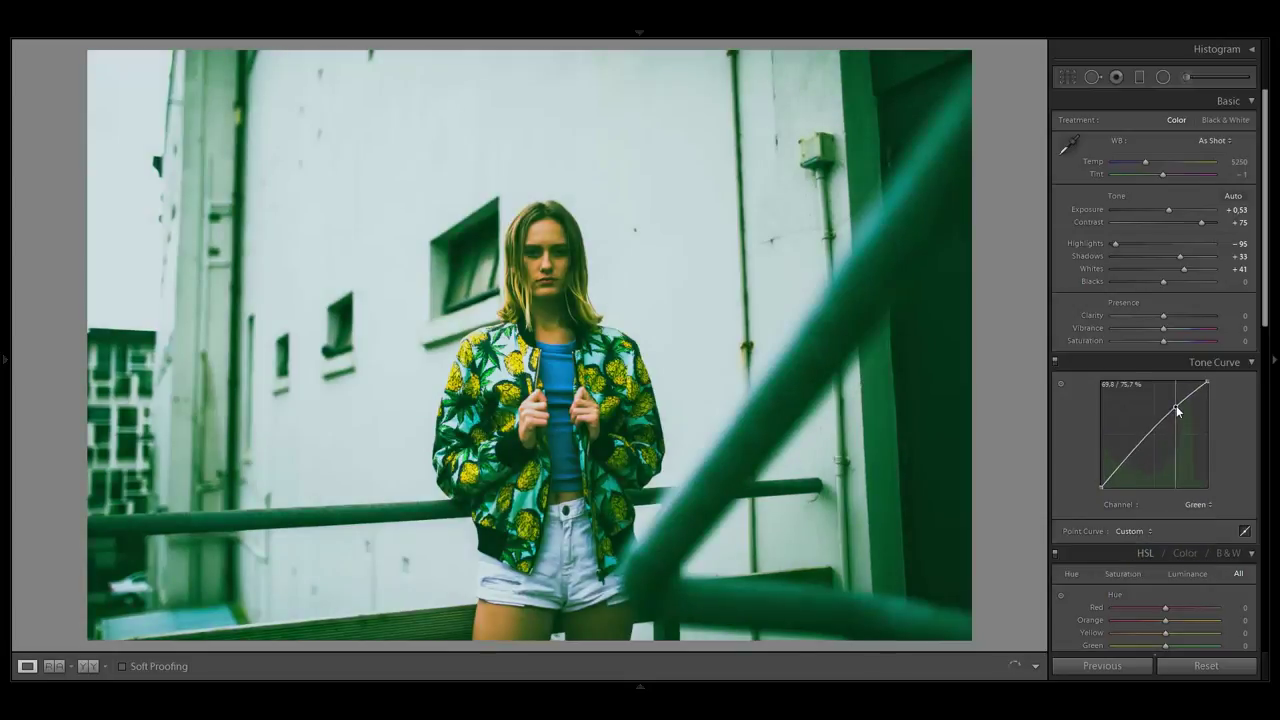
drag(1129, 456, 1130, 460)
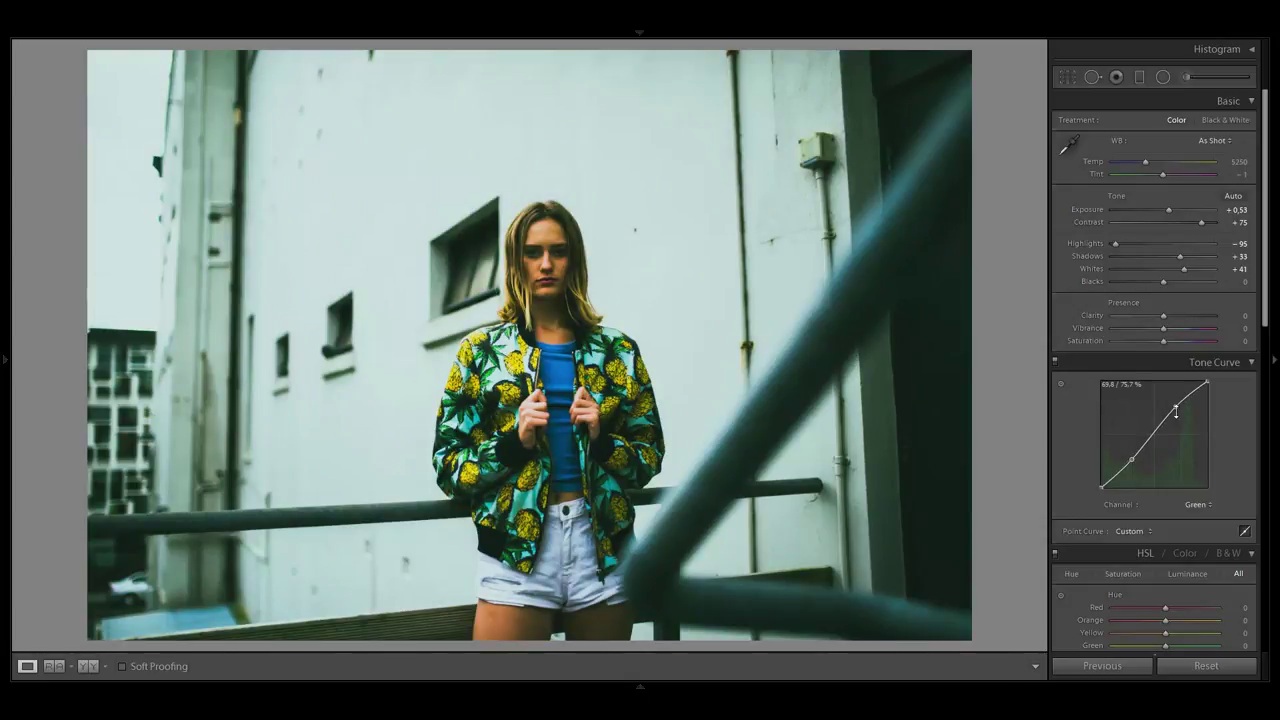
drag(1175, 407, 1178, 408)
key(ctrl+shift+z)
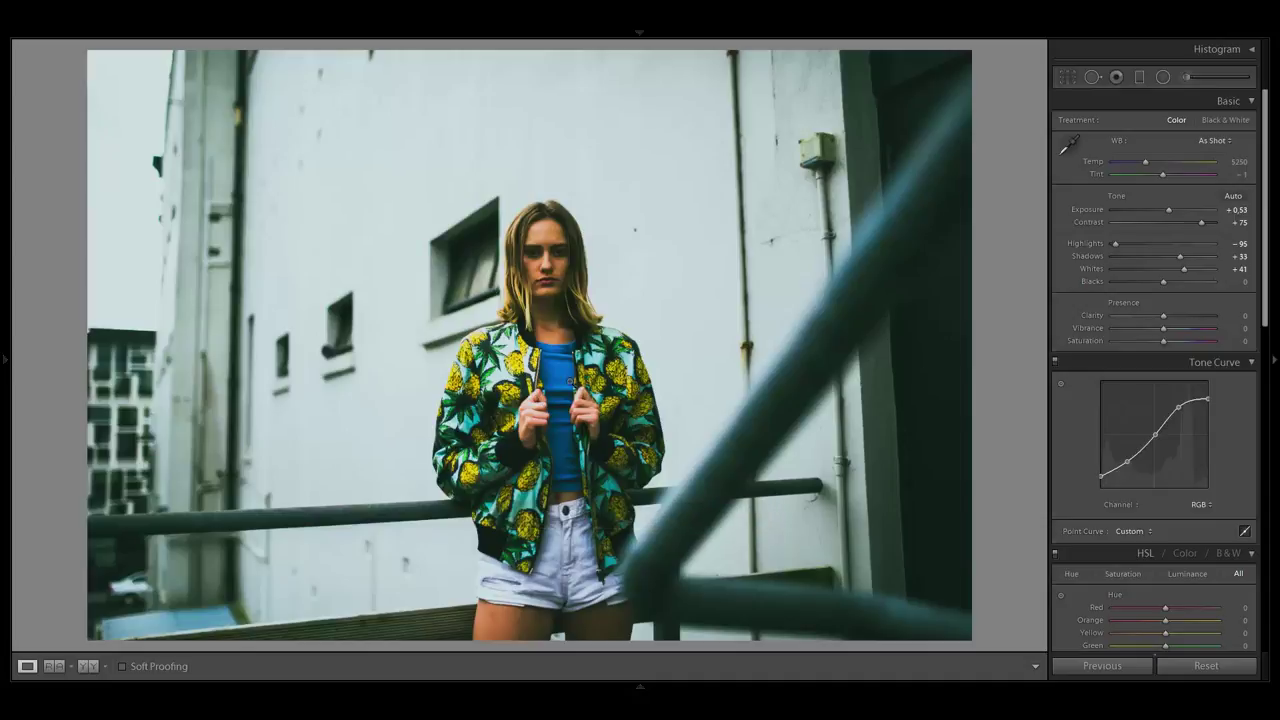
- Set curve regions to Highlights −45, Lights −12, Darks +33, Shadows +61, then lower an RGB point
click(1244, 533)
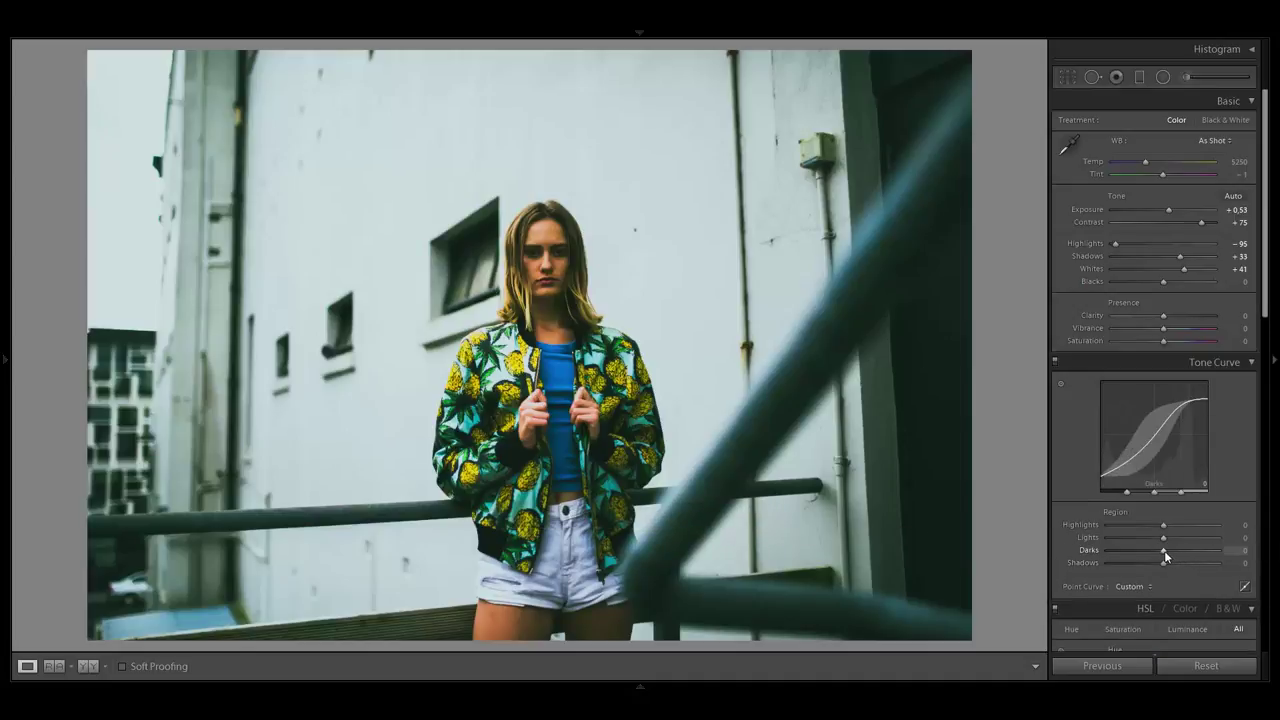
mouse_move(1164, 551)
mouse_down()
mouse_move(1196, 560)
mouse_move(1139, 543)
mouse_move(1158, 538)
mouse_move(1137, 525)
mouse_move(1157, 537)
mouse_up()
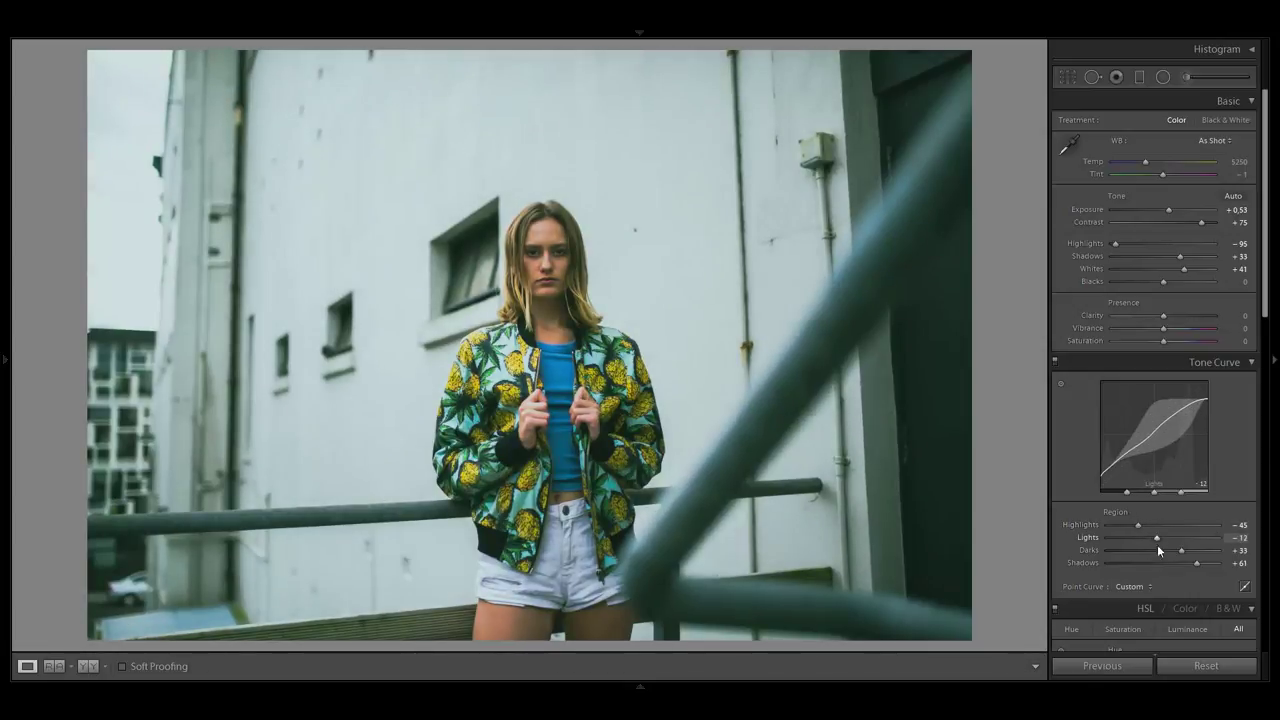
click(1244, 588)
drag(1131, 456, 1156, 437)
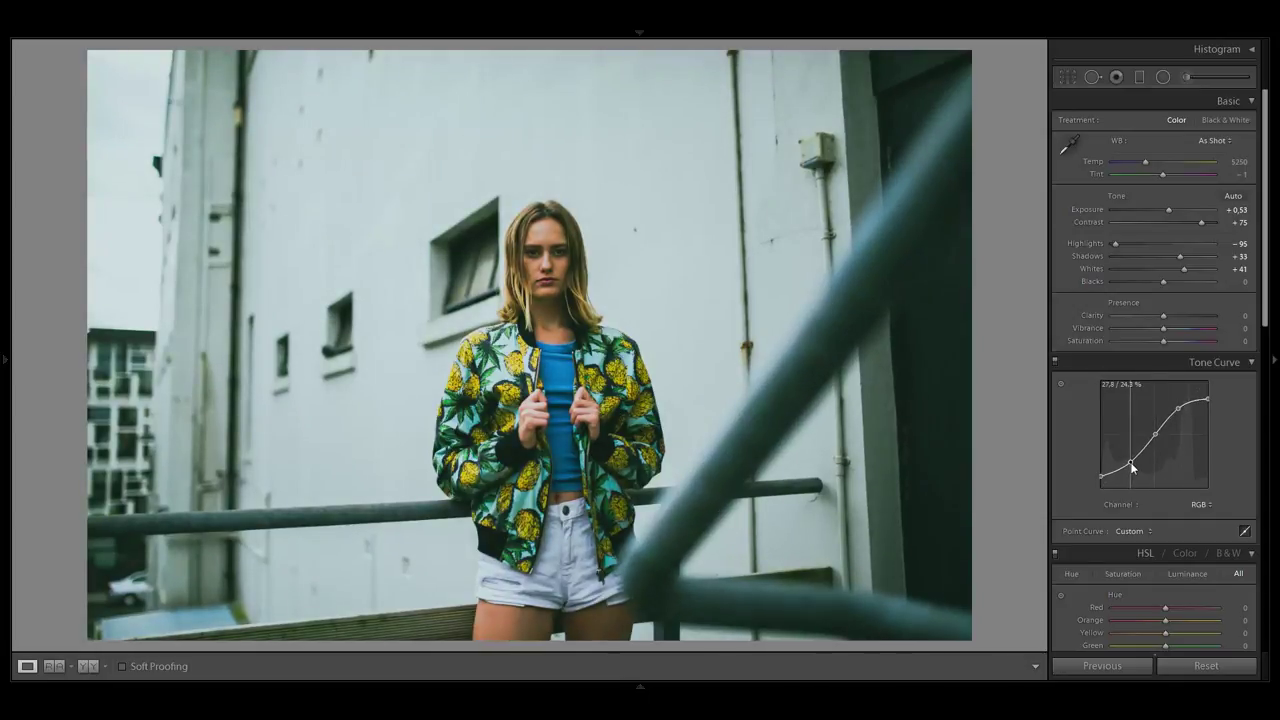
- Compare with the tone curve off and on, then nudge the lower Red and Green curve points
click(1055, 362)
click(1055, 362)
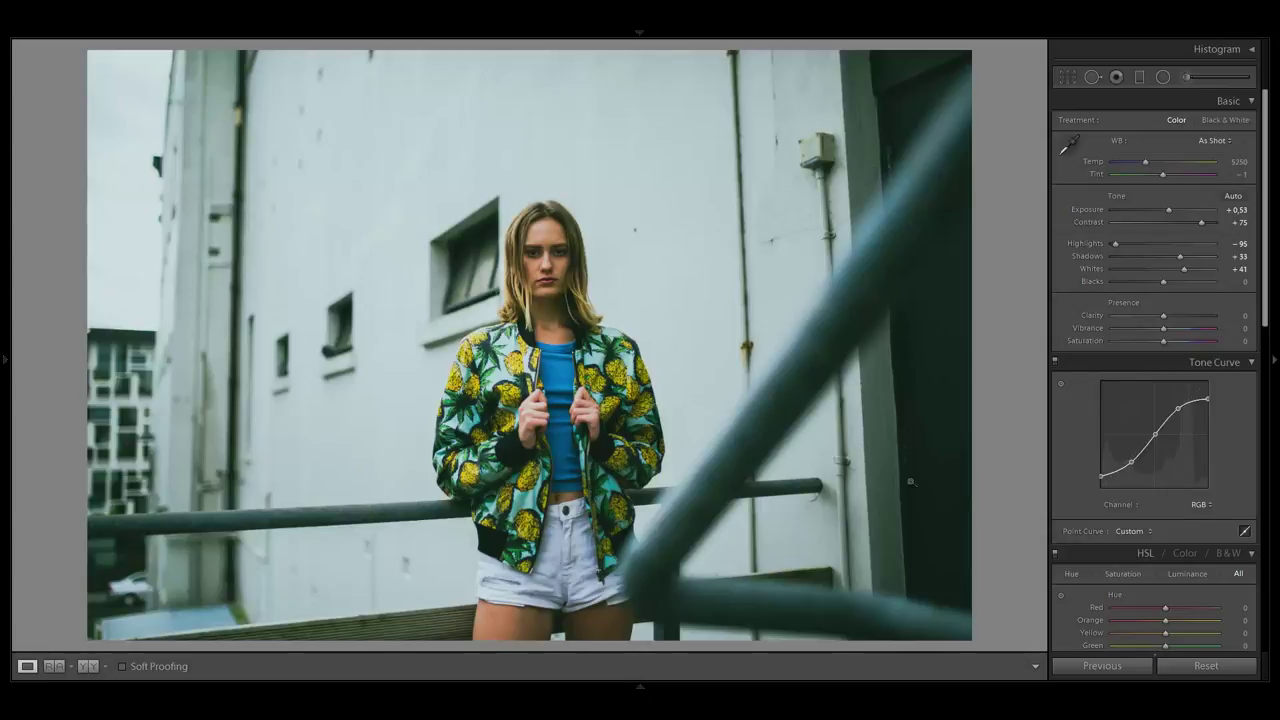
click(1203, 504)
click(1163, 535)
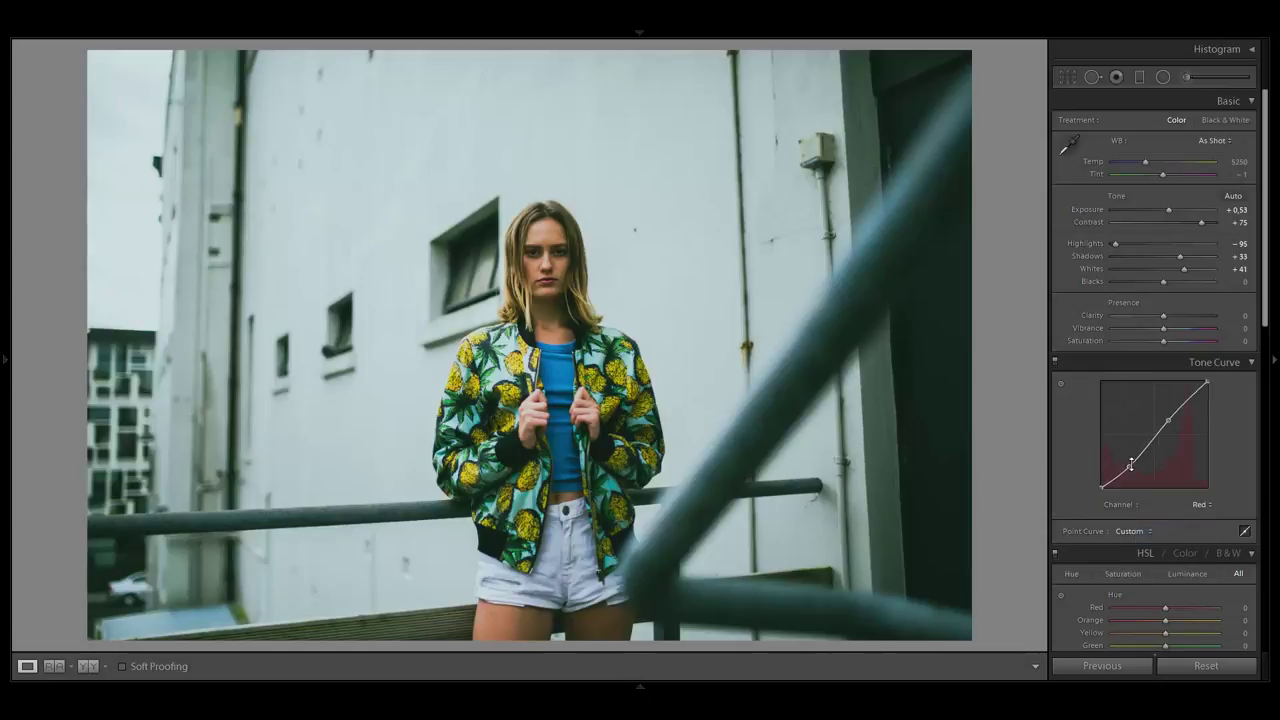
drag(1126, 464, 1127, 468)
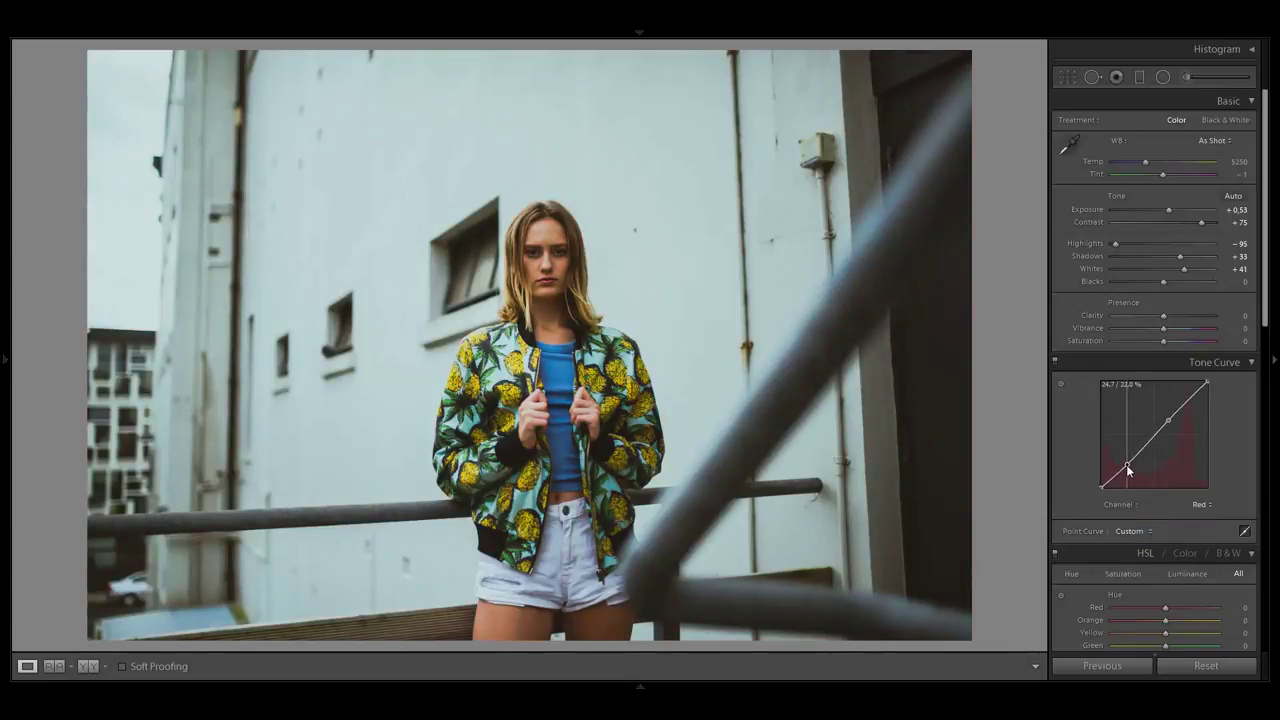
click(1206, 505)
click(1172, 548)
drag(1133, 463, 1131, 467)
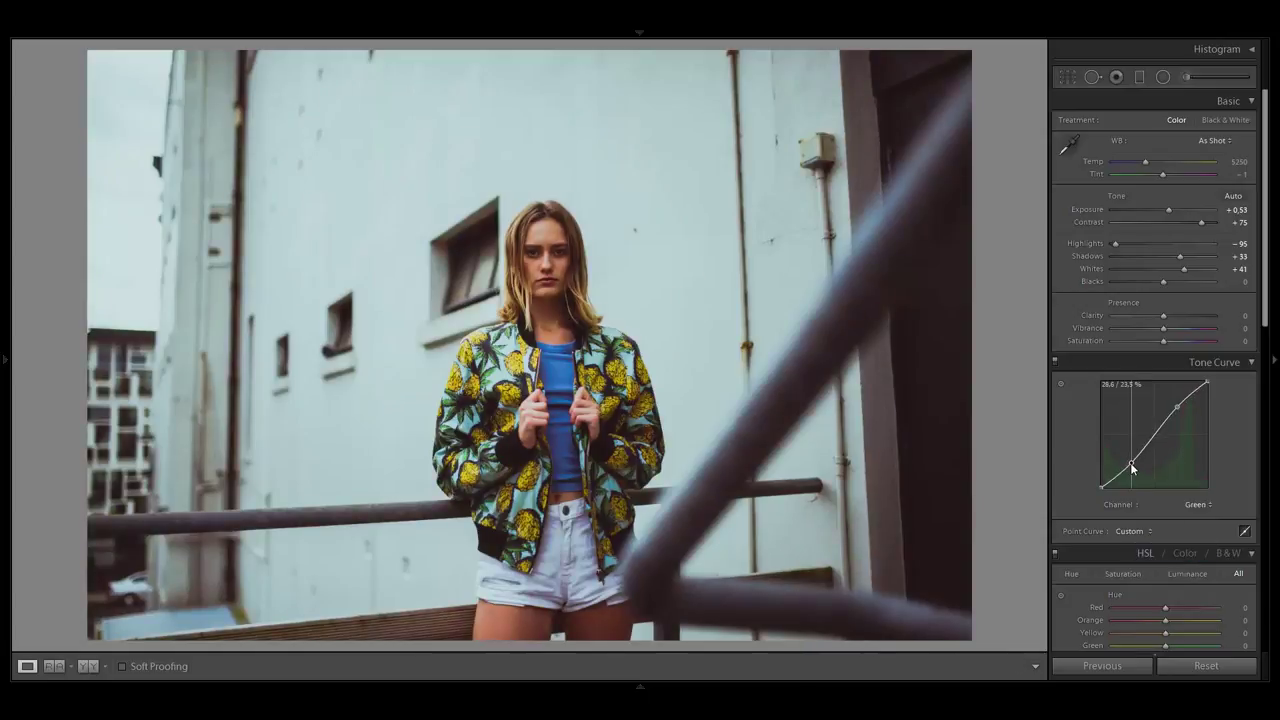
- Tweak the Blue and Green curve points, then revert to the 'Enable Tone Curve' history state
click(1193, 505)
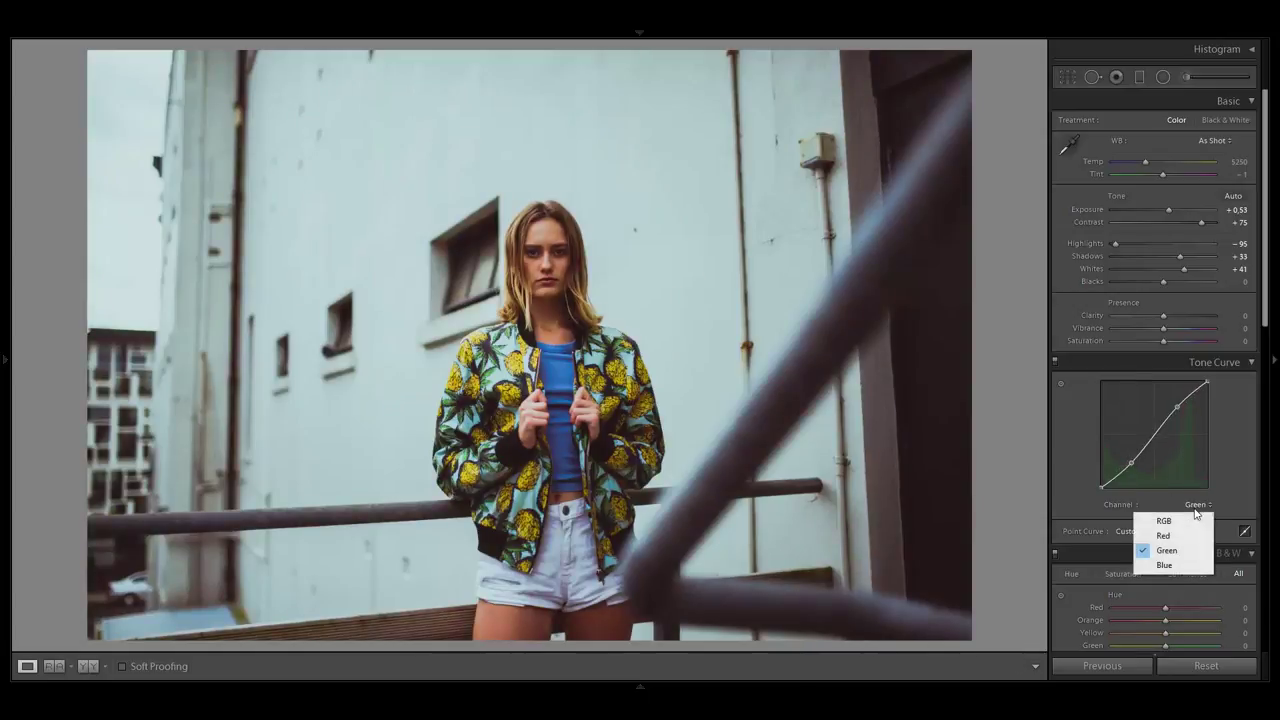
click(1191, 566)
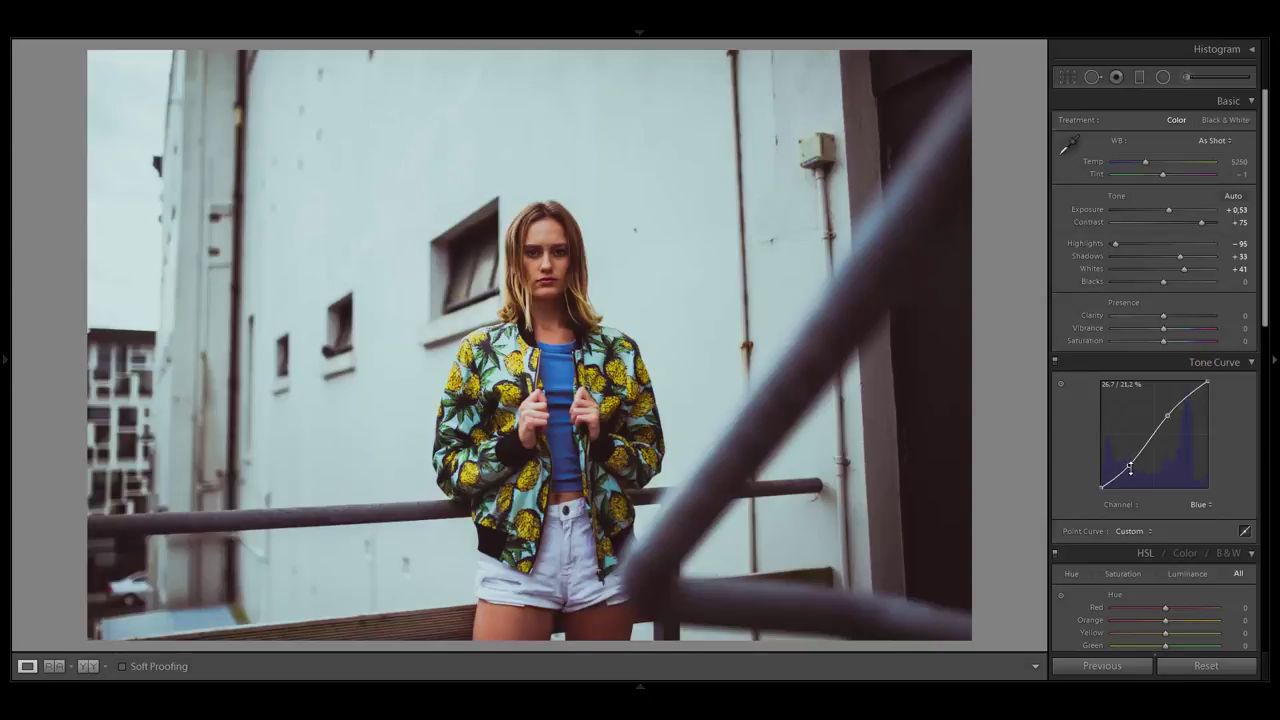
drag(1131, 468, 1128, 471)
drag(1172, 424, 1169, 418)
click(1199, 504)
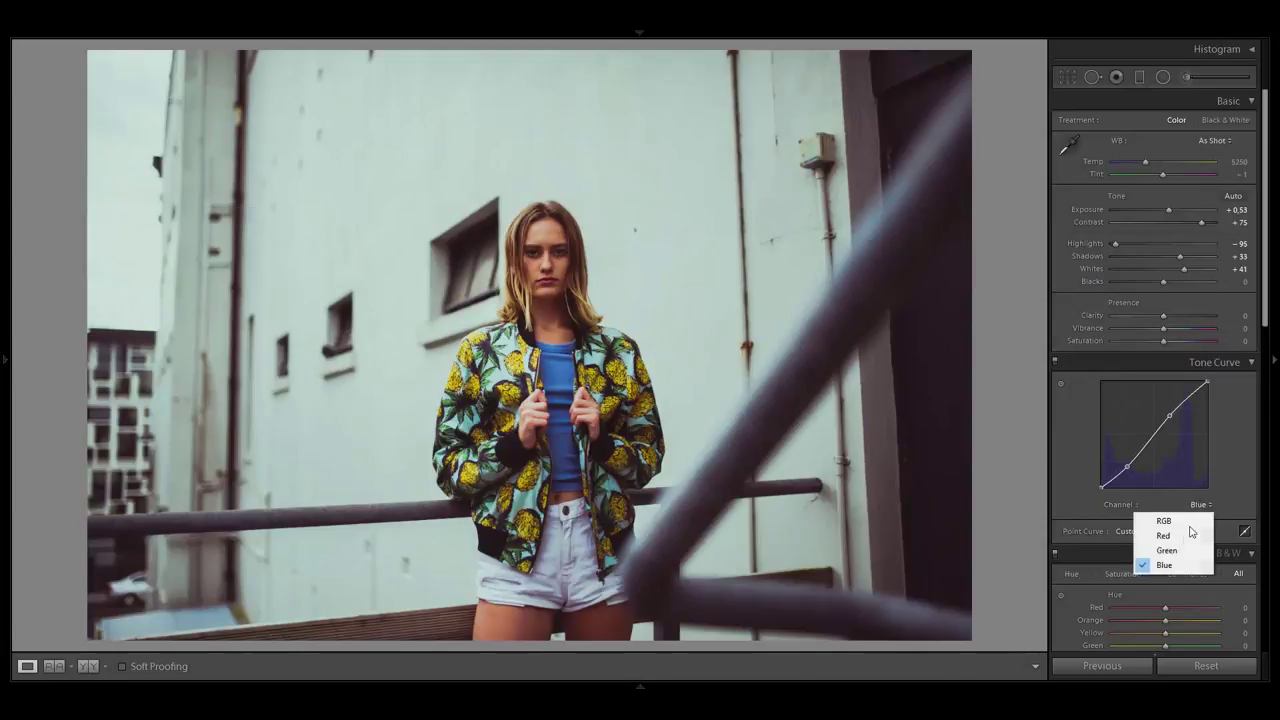
click(1166, 550)
drag(1174, 406, 1173, 409)
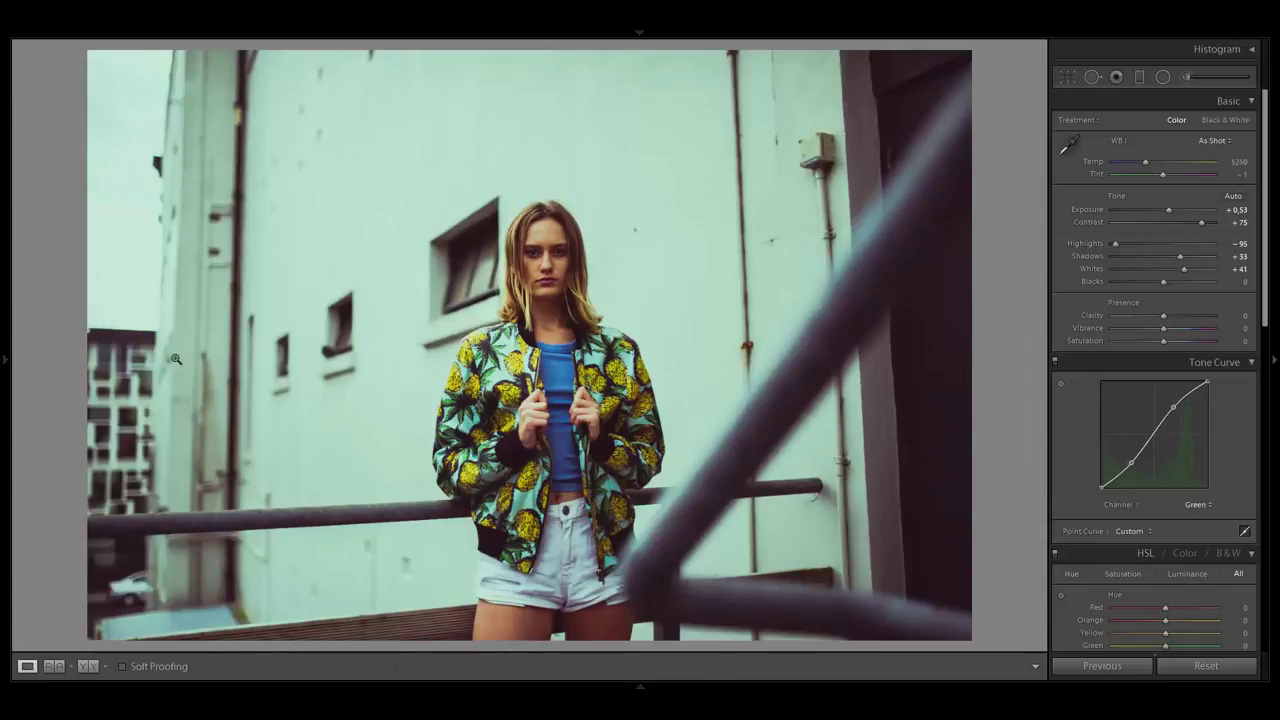
mouse_move(12, 358)
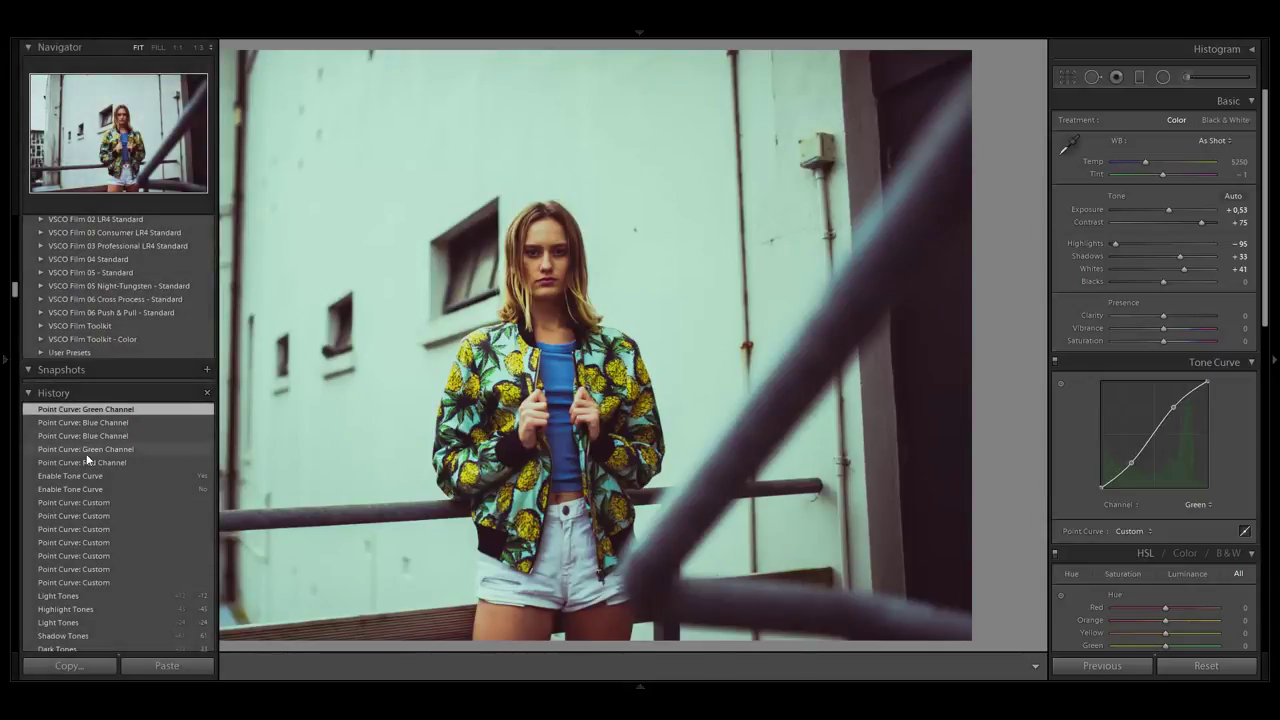
click(92, 475)
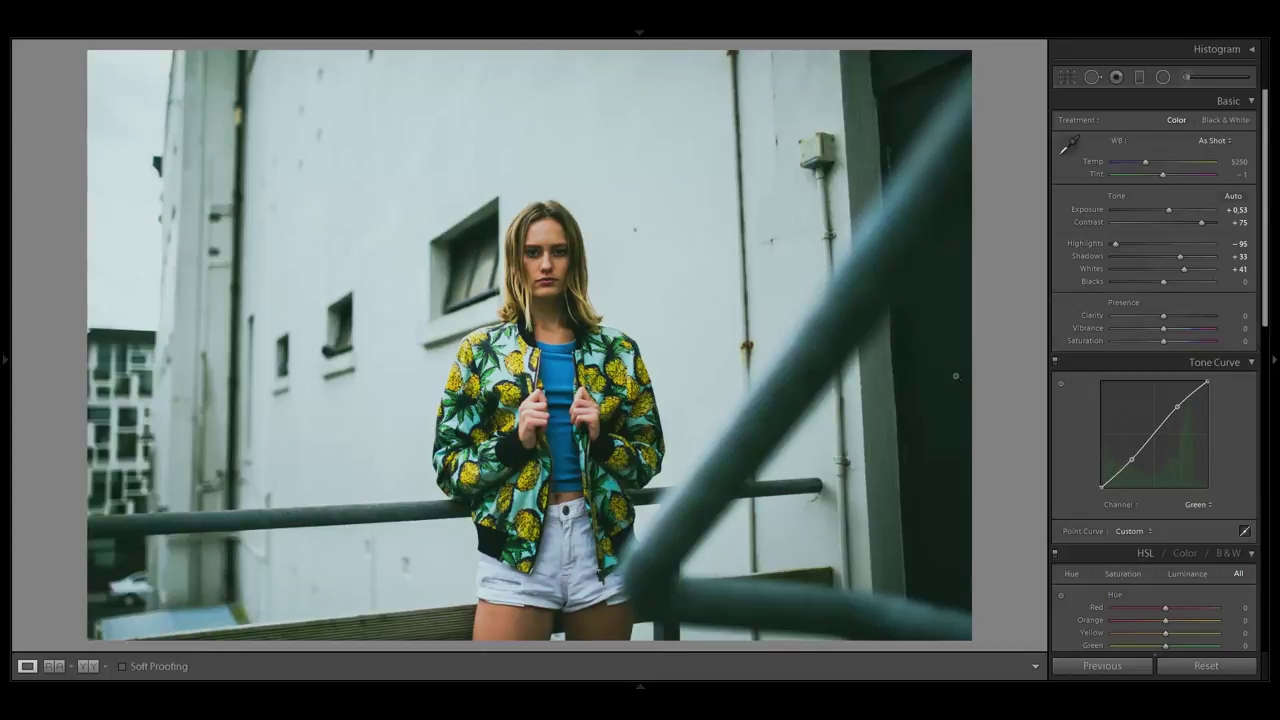
- Set Blue Primary Hue −47 with less saturation, Green Hue +51 with more saturation, Red Hue +37
scroll(1086, 488, down, 10)
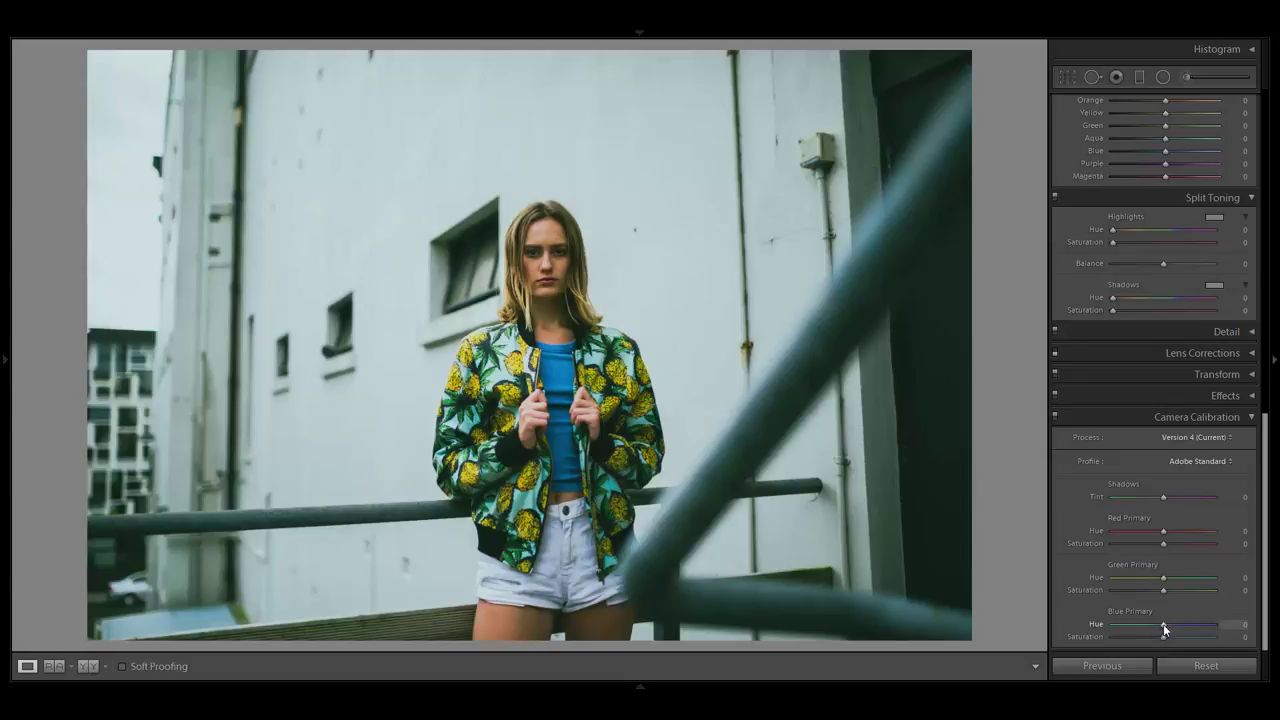
drag(1157, 628, 1145, 630)
drag(1163, 638, 1151, 637)
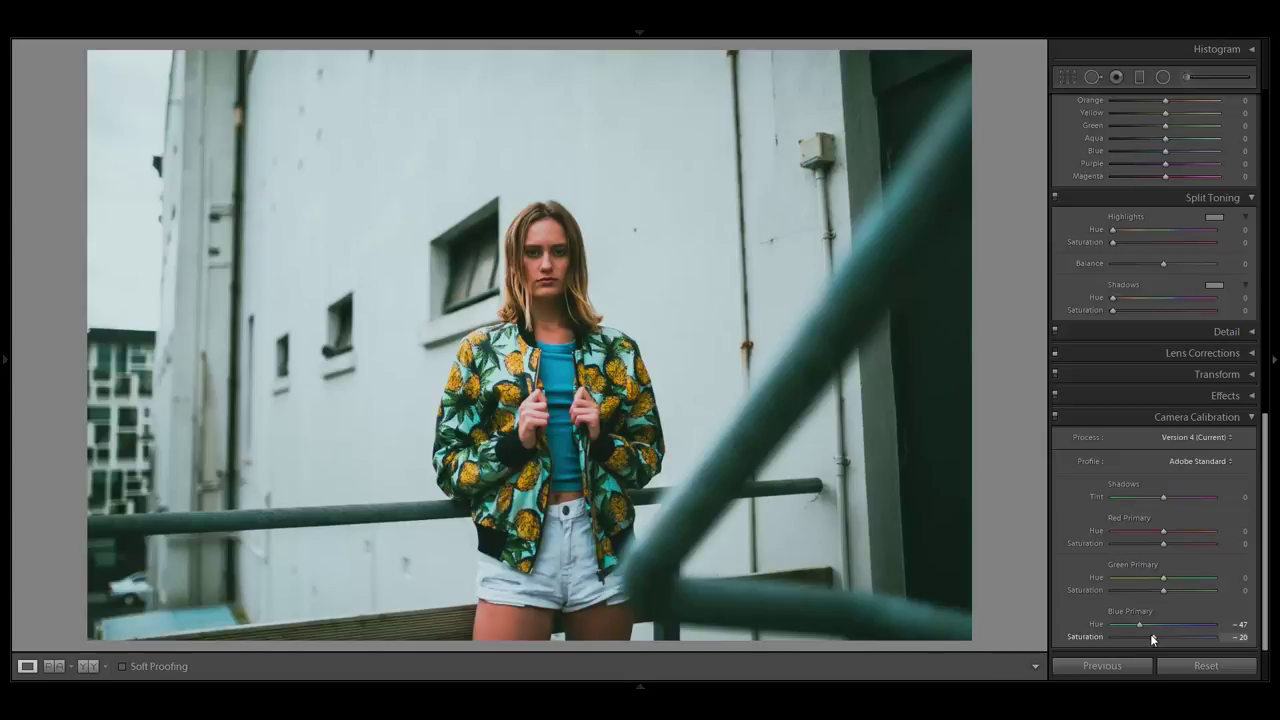
drag(1163, 580, 1191, 579)
click(1180, 532)
click(1189, 578)
click(1184, 532)
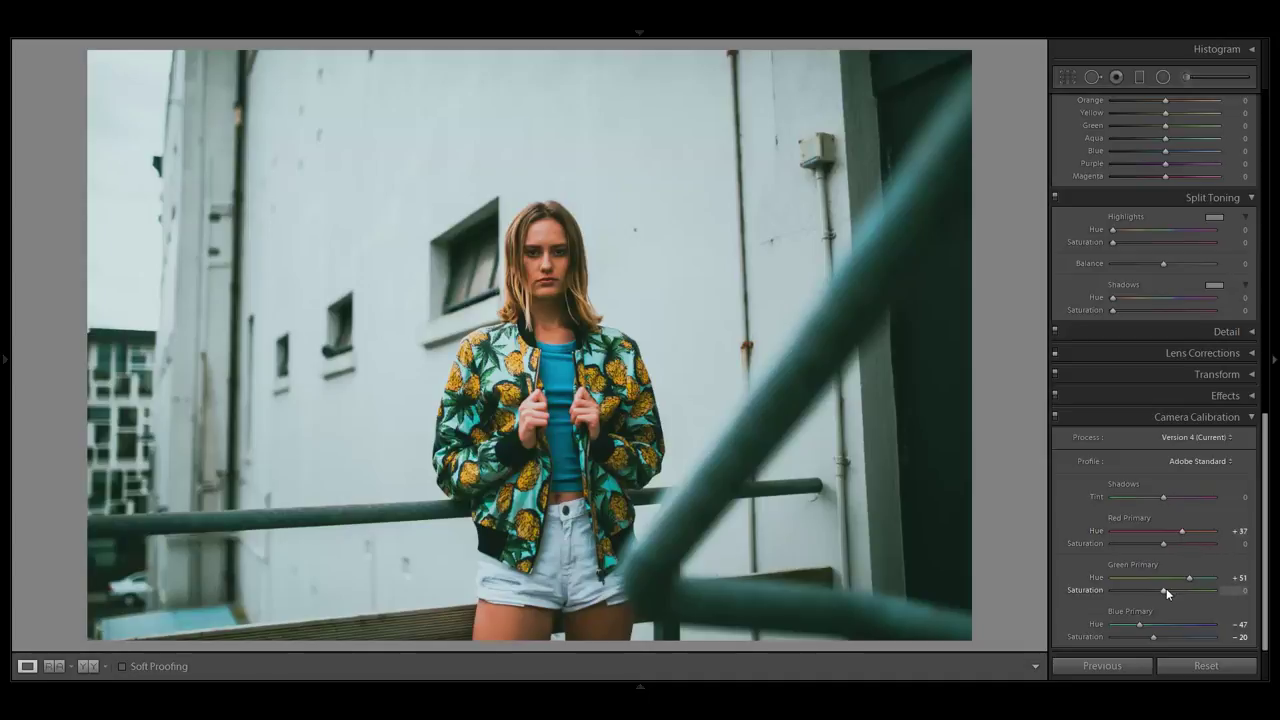
drag(1172, 589, 1172, 588)
- Lower Red Primary saturation, undo a Red Hue change, and set Shadows Tint to about −22
drag(1163, 543, 1152, 544)
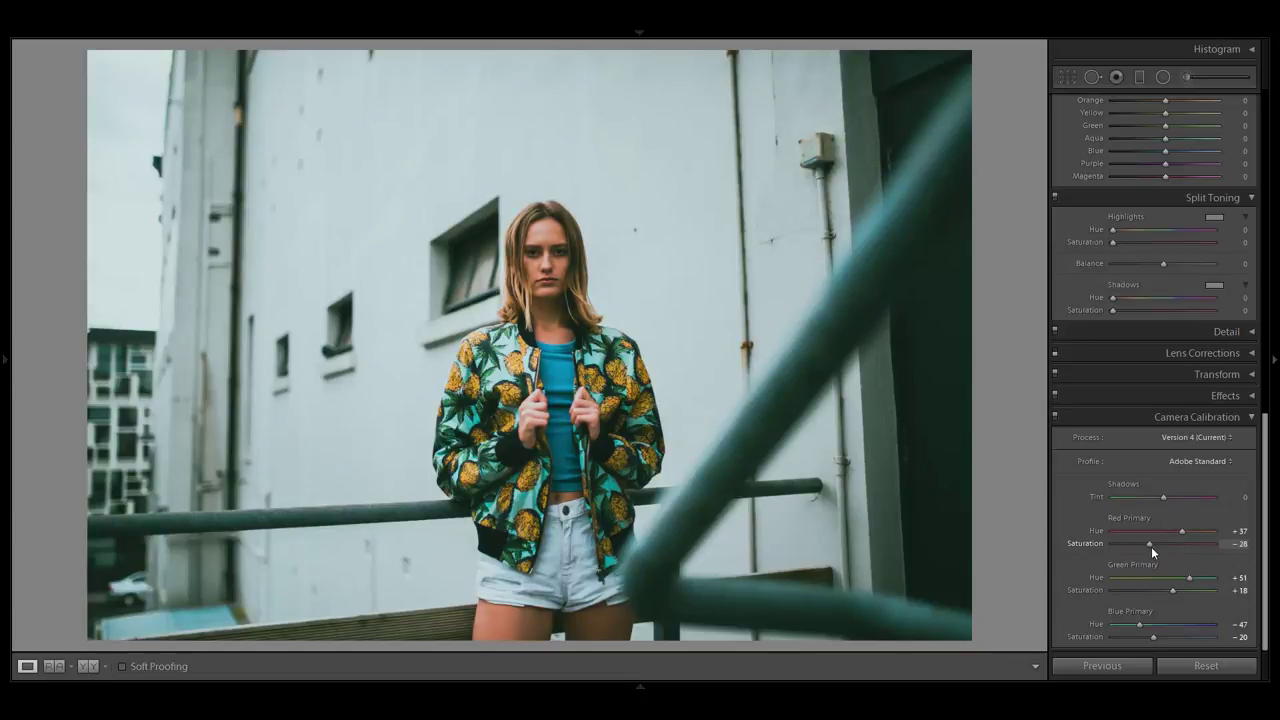
drag(1182, 533, 1177, 537)
key(ctrl+z)
drag(1148, 499, 1144, 499)
drag(1153, 496, 1155, 497)
- Enable Sigma 35mm profile lens corrections with the Vignetting amount at 0
click(1197, 354)
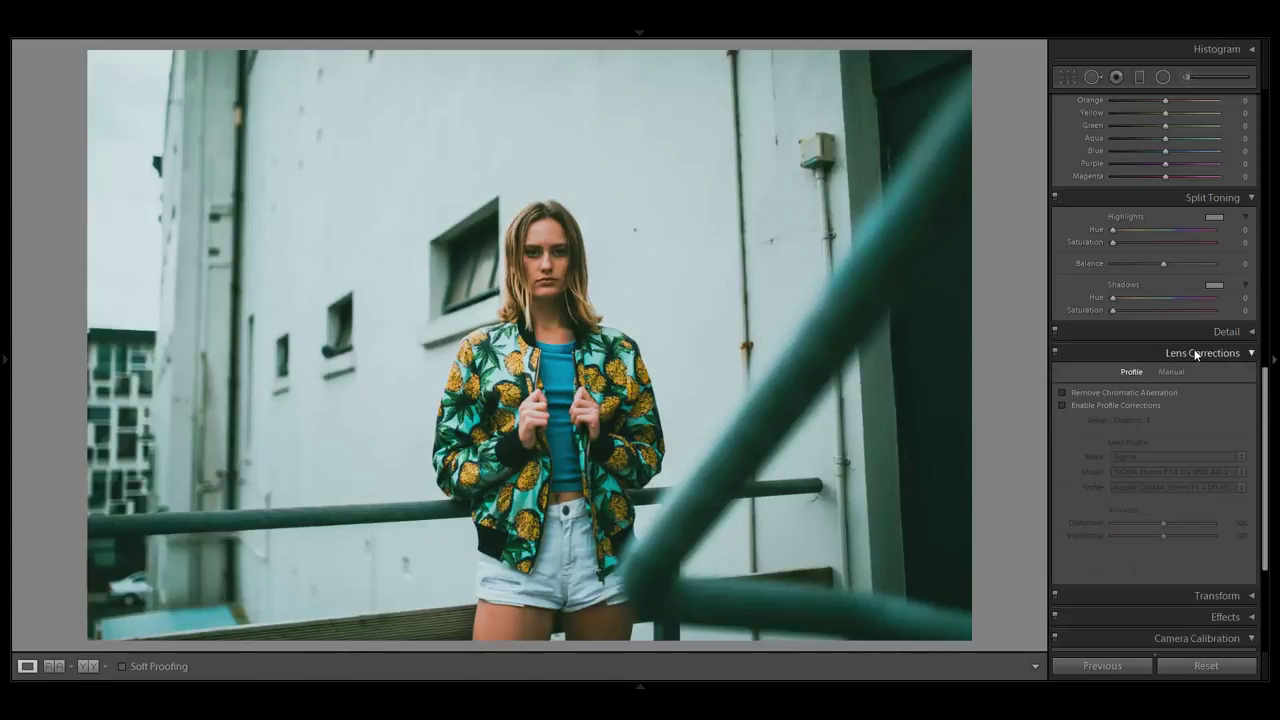
click(1062, 405)
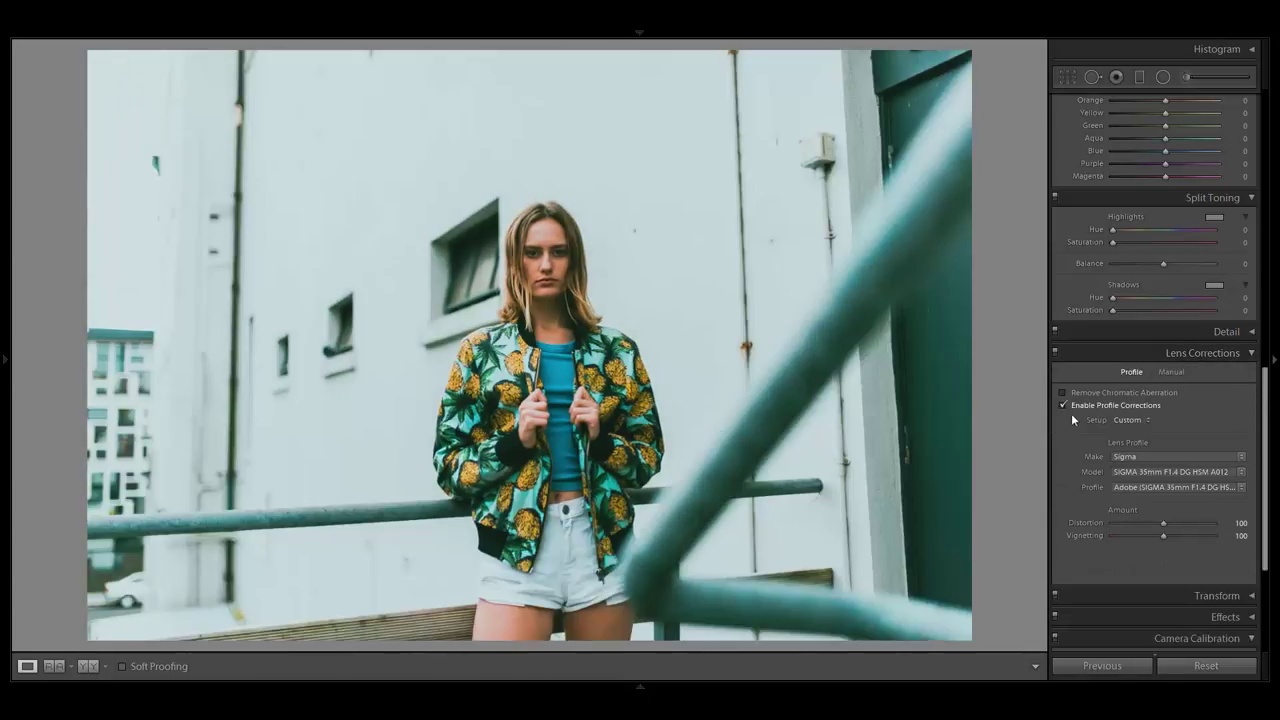
drag(1160, 536, 1104, 539)
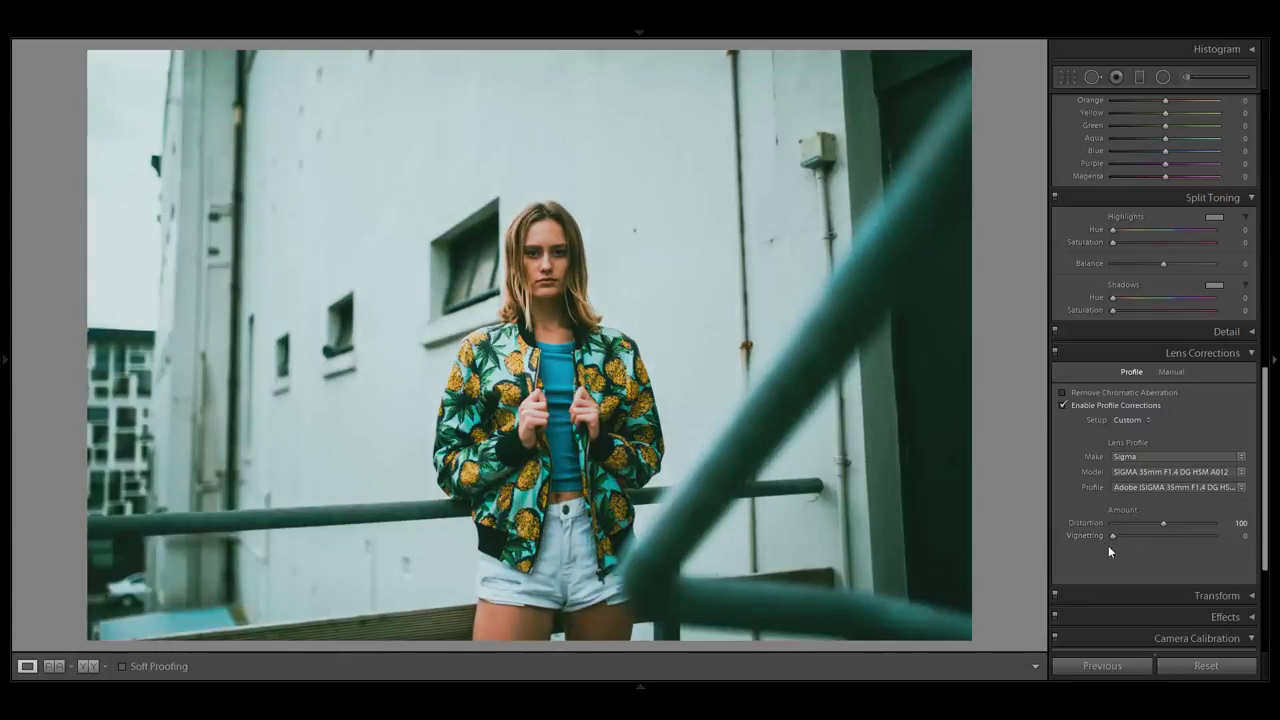
scroll(1106, 550, down, 5)
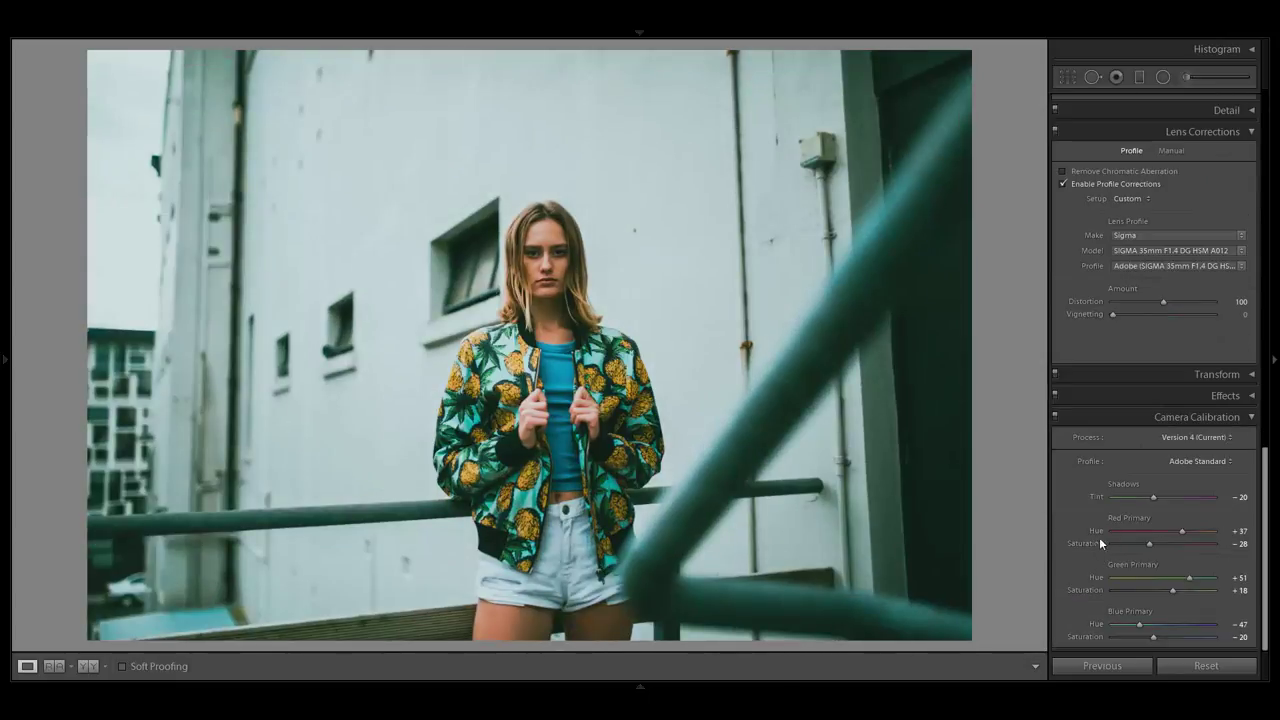
- Set Grain Amount, Size and Roughness to 50 in the Effects panel
click(1237, 396)
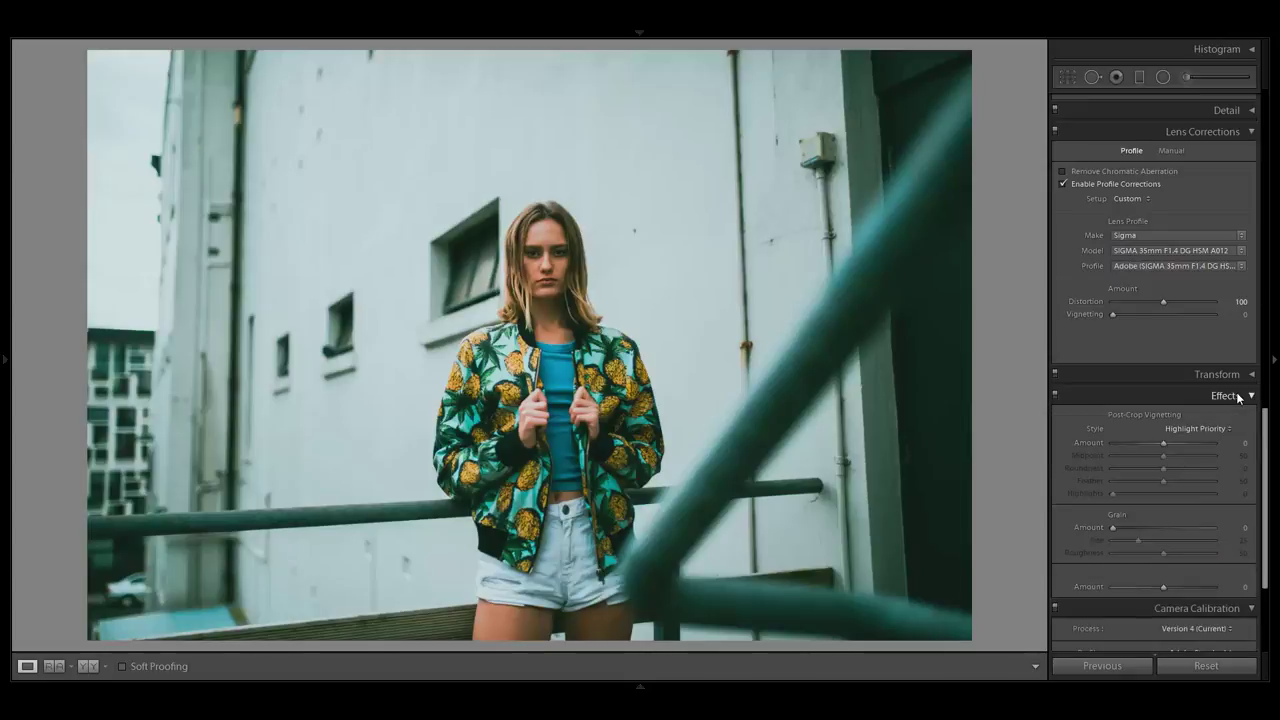
click(1237, 528)
text(50)
key(Tab)
text(50)
key(Tab)
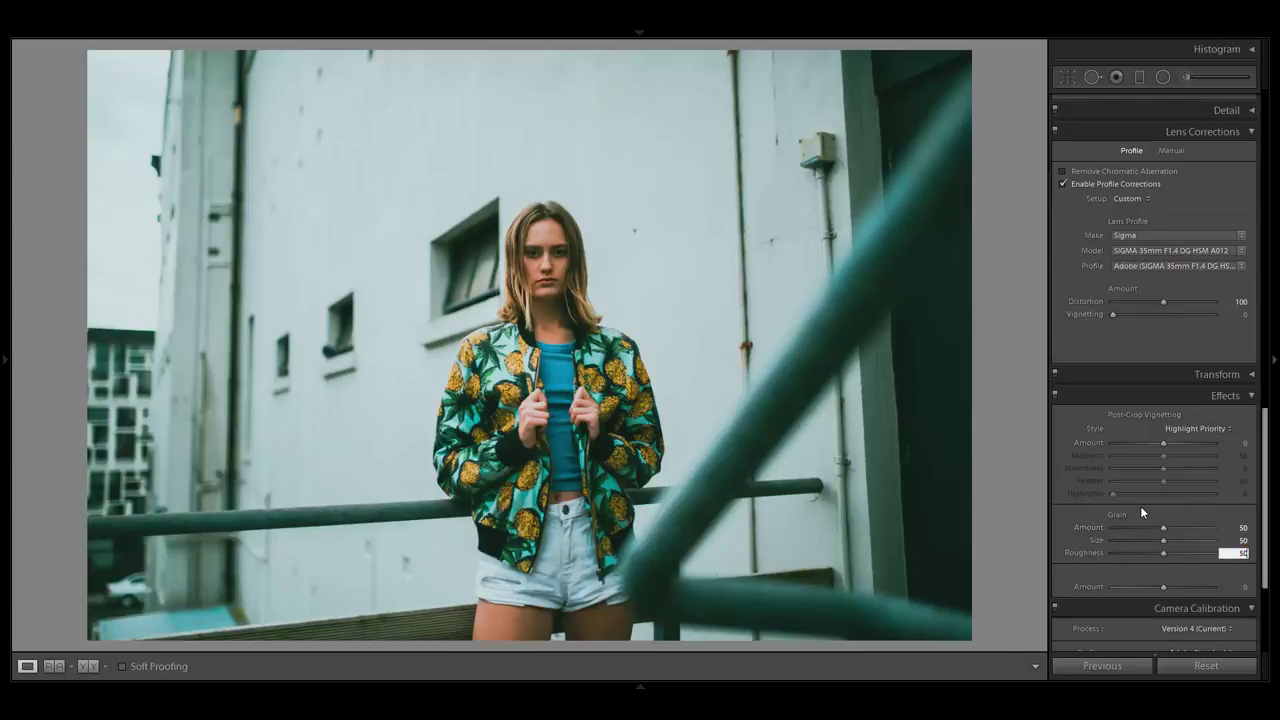
- Set Orange Hue +6 and darken the Green, Aqua and Blue luminance, Blue to −15
scroll(1198, 504, up, 2)
scroll(1257, 418, up, 1)
scroll(1257, 418, up, 10)
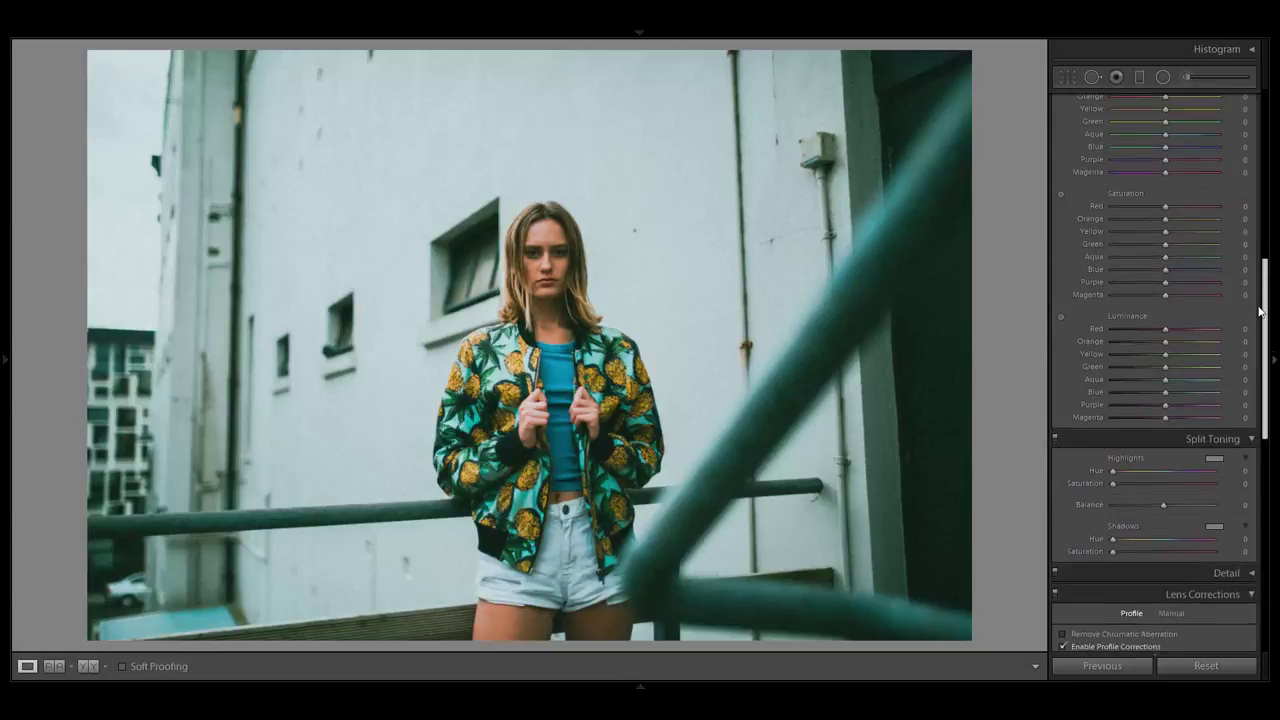
drag(1147, 240, 1168, 241)
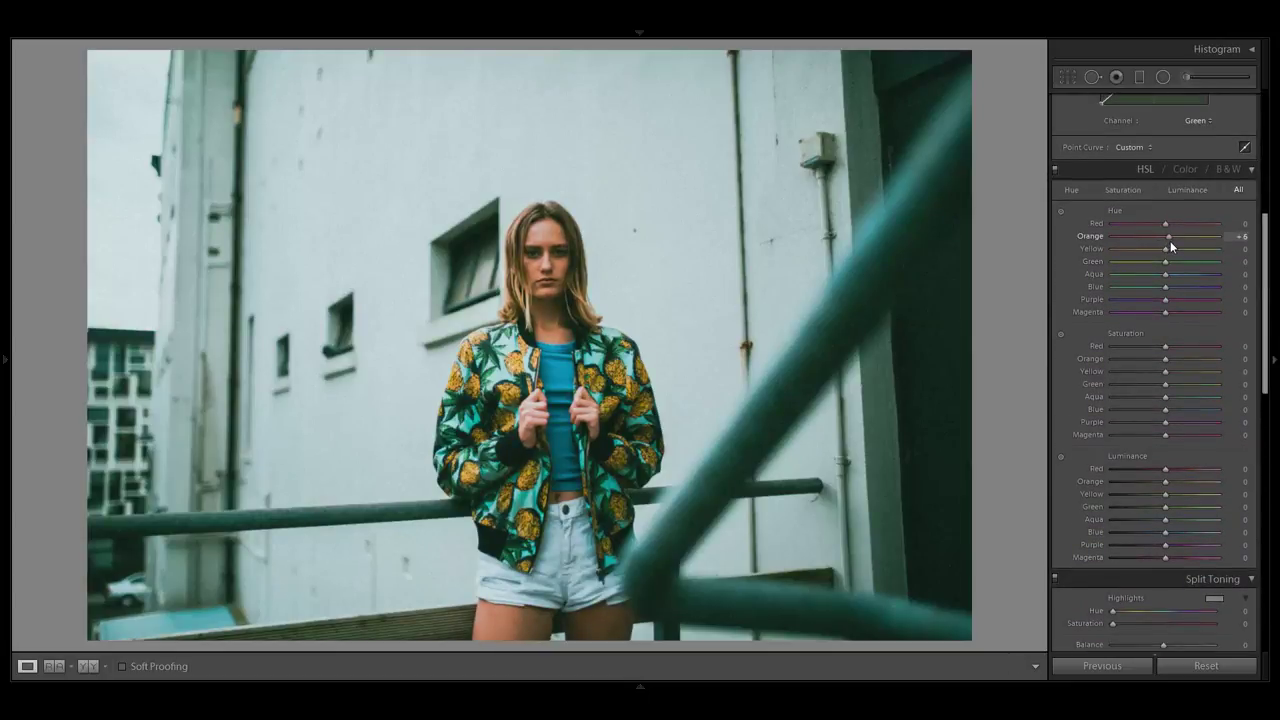
drag(1165, 532, 1144, 532)
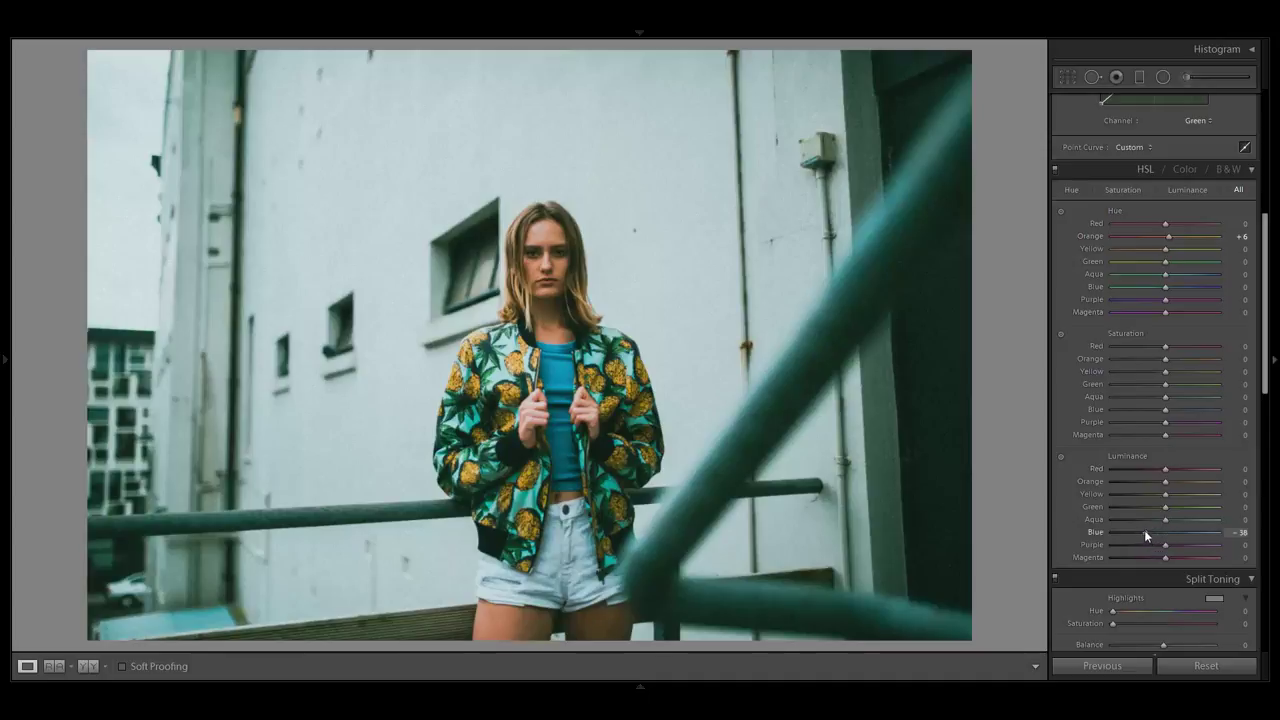
click(1145, 519)
click(1146, 506)
drag(1147, 531, 1156, 532)
- Desaturate Blue, Aqua and Green (Green −34) and raise Yellow saturation to +53
click(1148, 408)
click(1145, 396)
click(1144, 385)
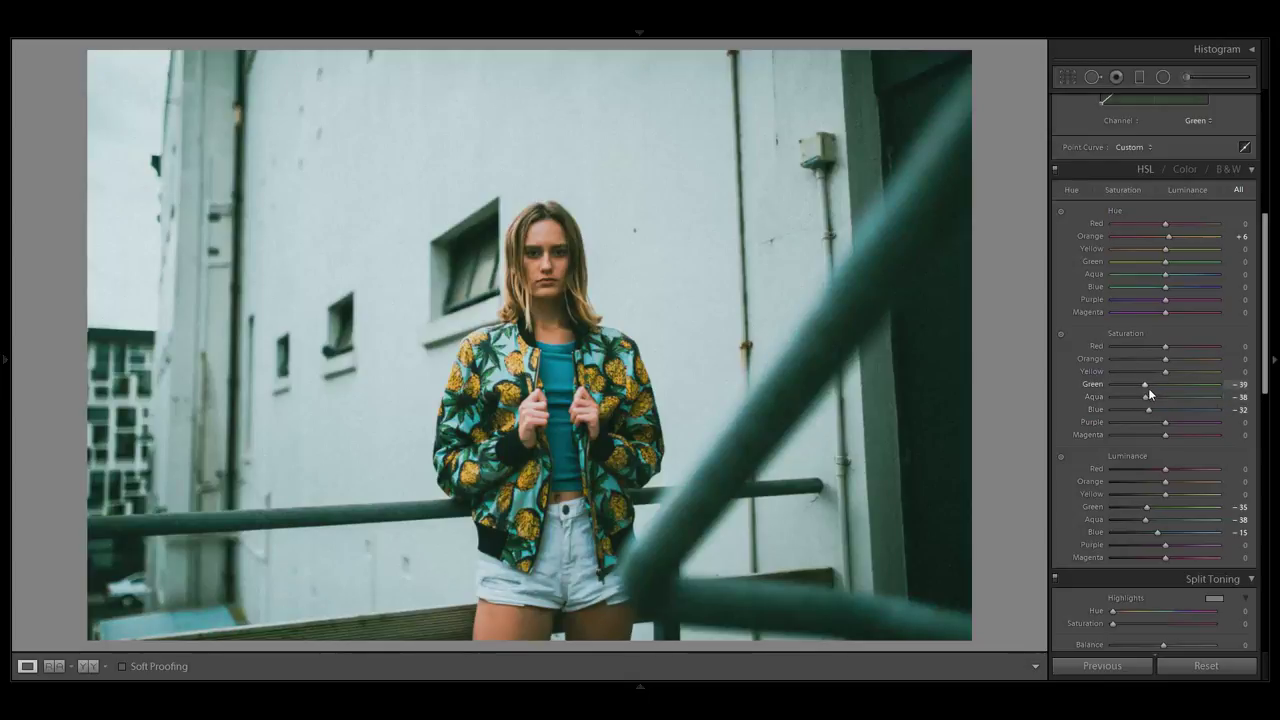
click(1147, 384)
click(1172, 371)
drag(1217, 370, 1196, 378)
- Give the shadows a warm orange split-tone tint at hue 28
scroll(1071, 382, down, 5)
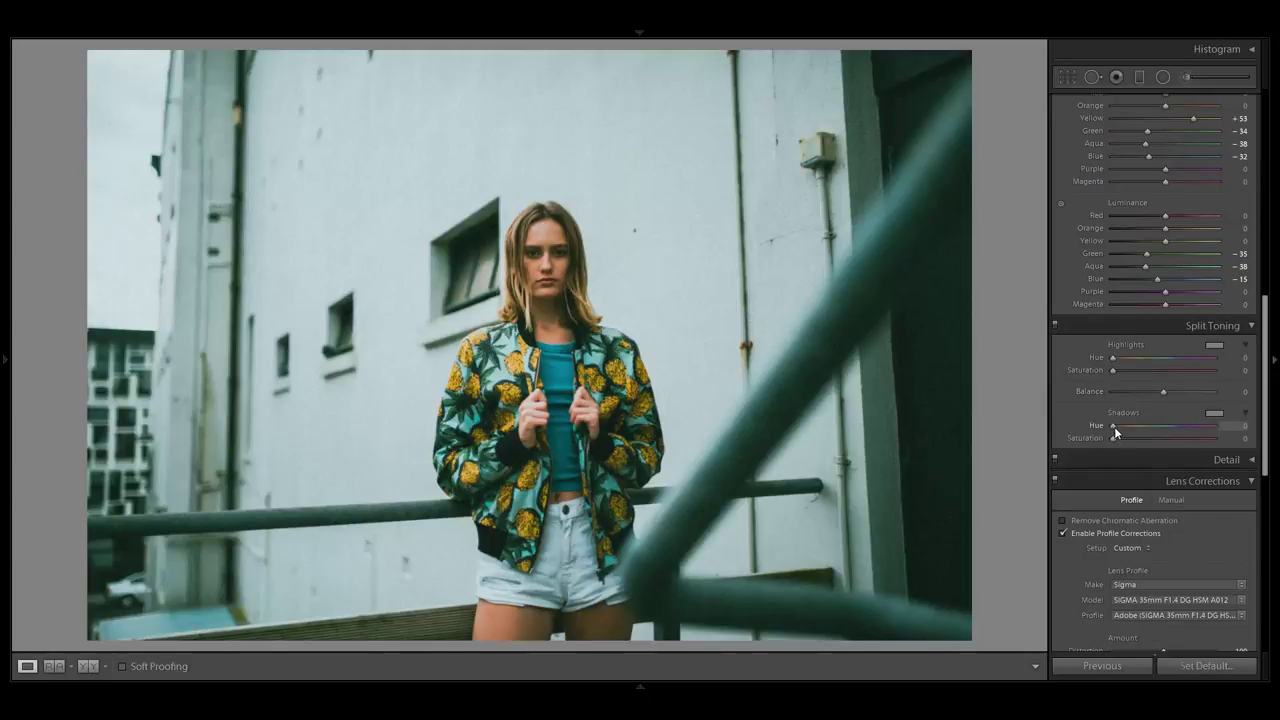
click(1080, 385)
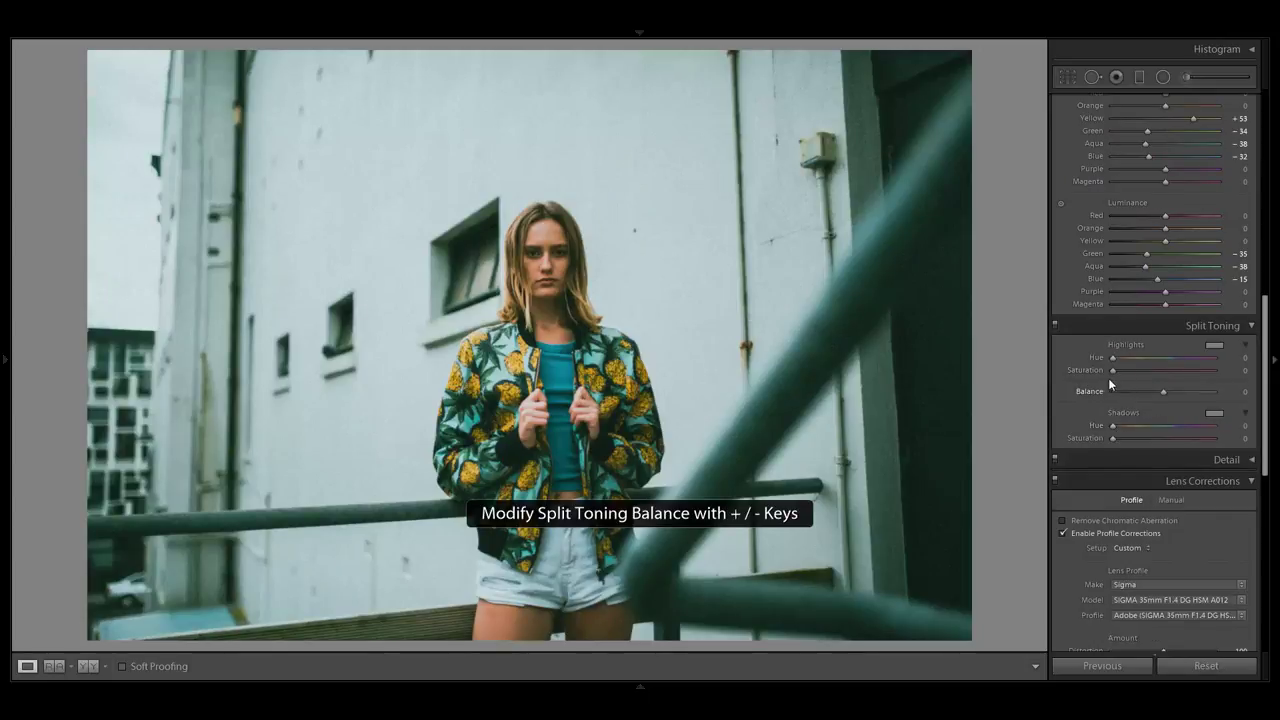
key(alt)
drag(1114, 428, 1121, 429)
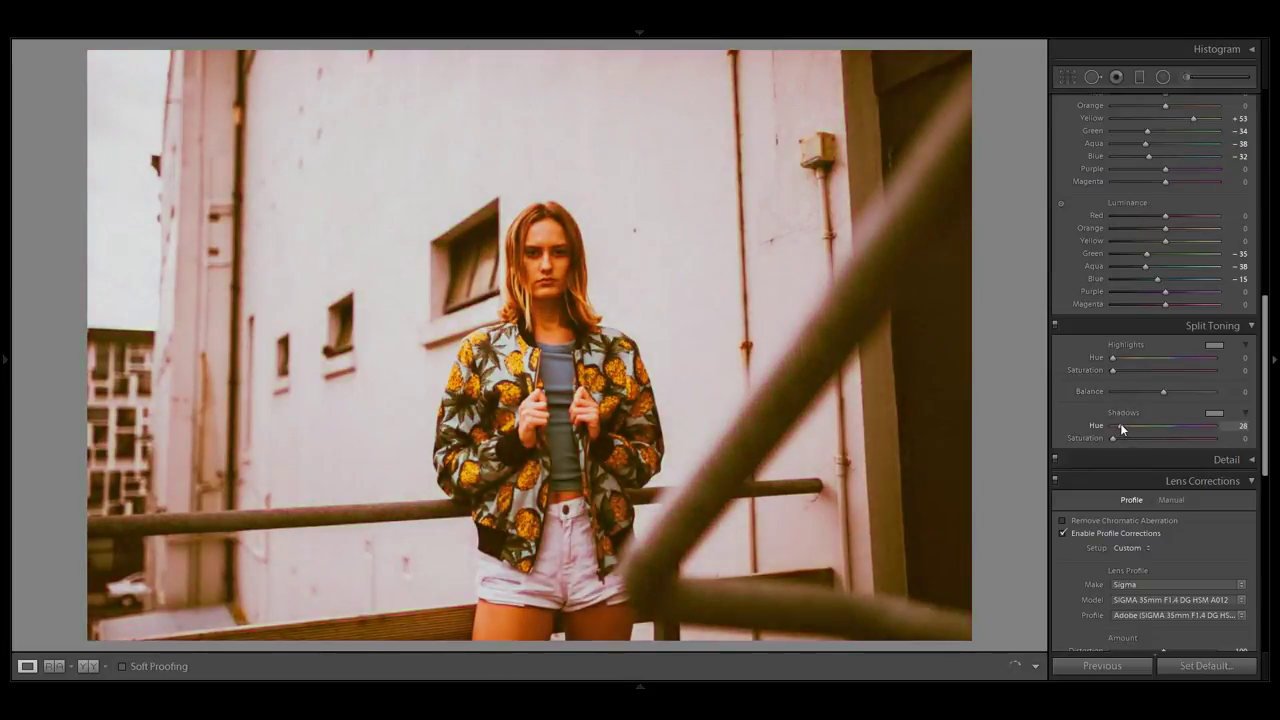
click(1125, 438)
drag(1135, 437, 1132, 439)
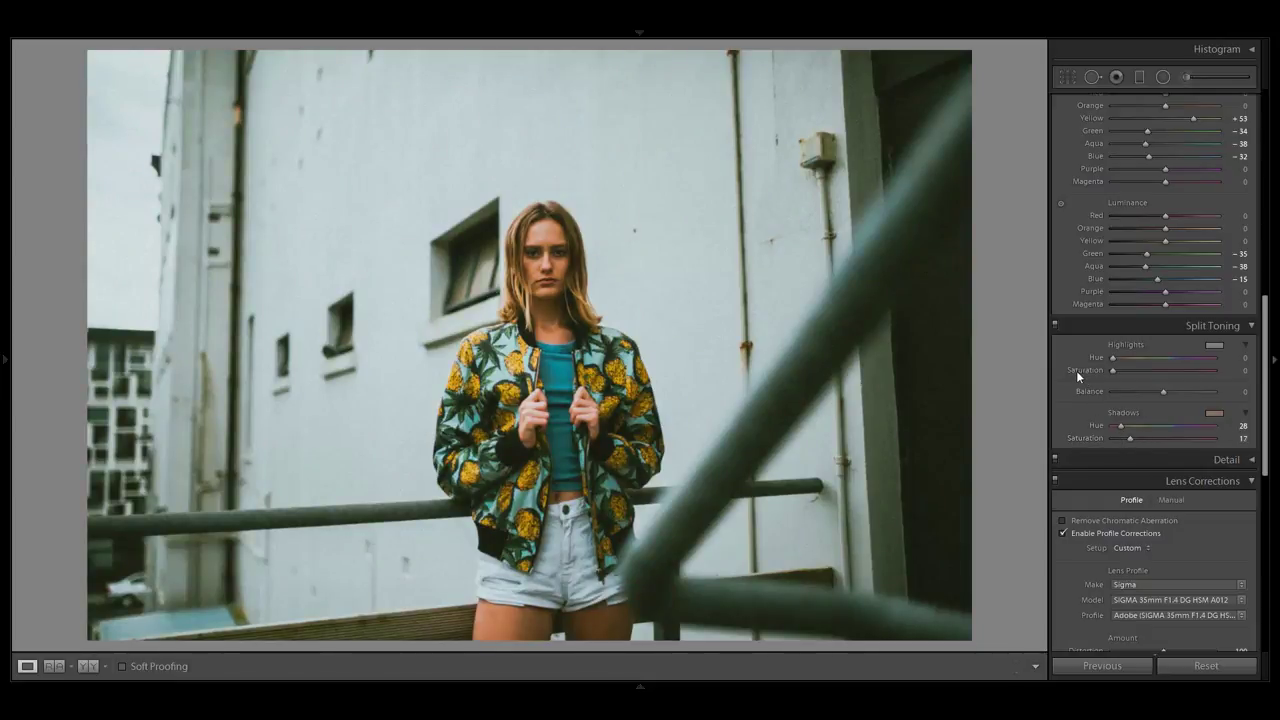
- Tint the highlights teal at hue 199, set balance to −37, and compare split toning off and on
drag(1113, 358, 1170, 360)
drag(1163, 390, 1144, 397)
click(1055, 325)
click(1055, 325)
- Raise the shadow tint saturation to 19 and the highlight tint saturation to 33
drag(1128, 438, 1132, 438)
drag(1143, 374, 1146, 373)
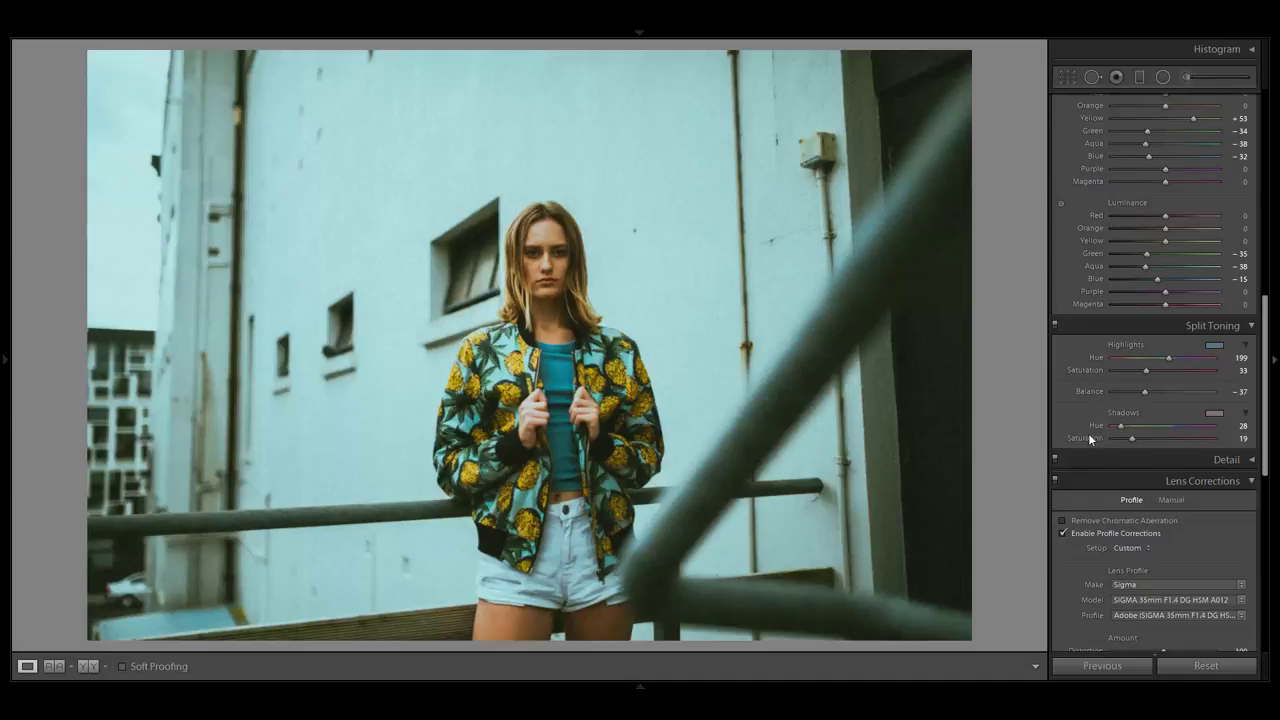
scroll(1064, 428, up, 5)
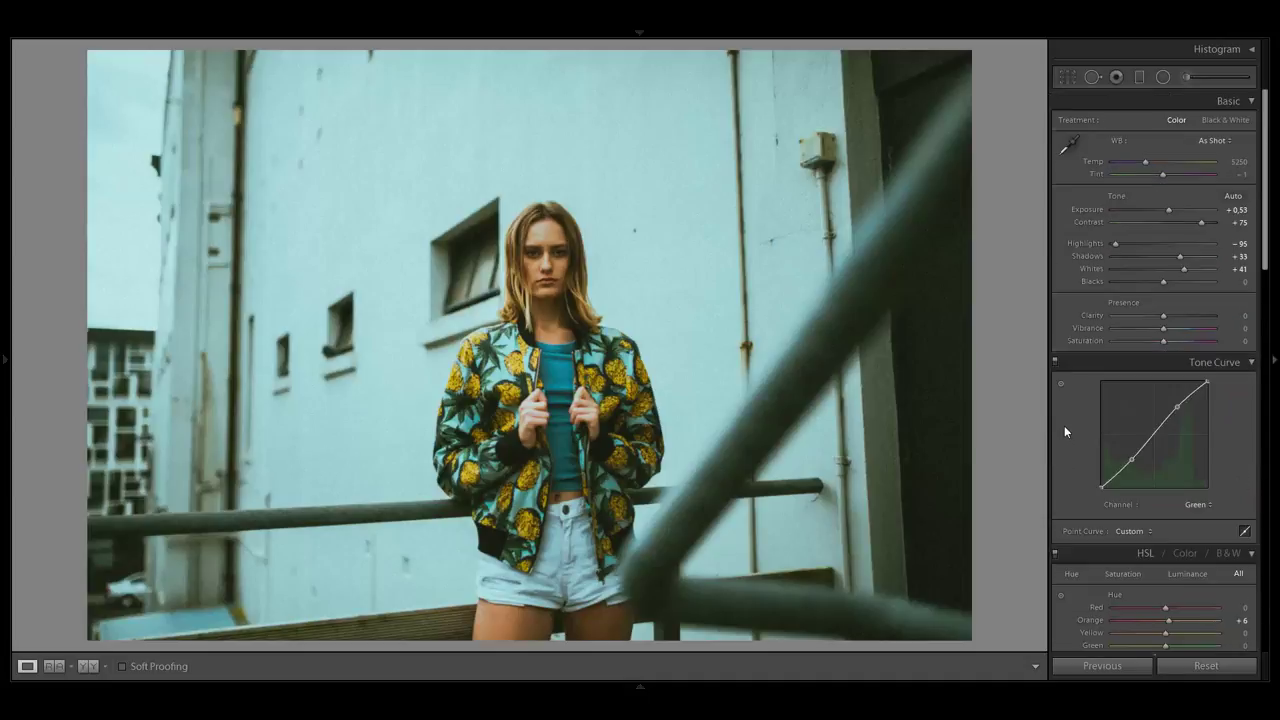
- Draw a radial filter ellipse around the model with Exposure −0.47 and Feather 100
click(1165, 76)
drag(538, 388, 851, 83)
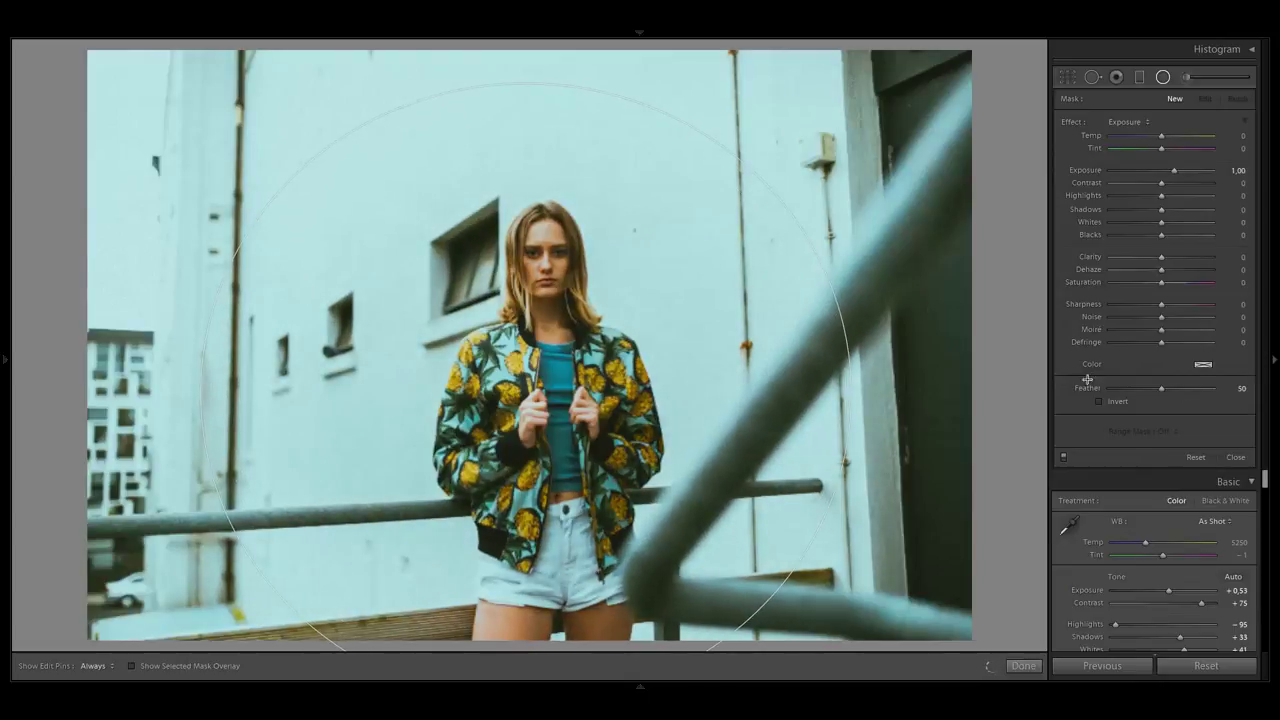
click(1157, 171)
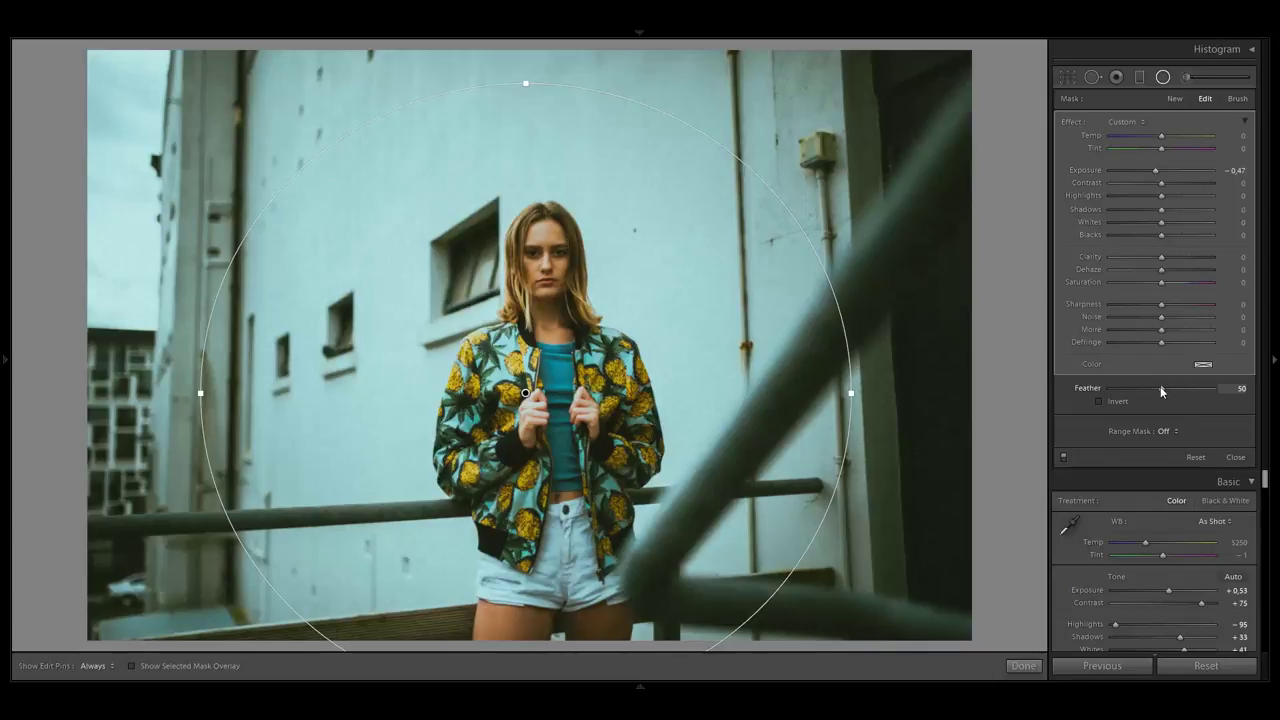
drag(1181, 383, 1201, 380)
click(1164, 77)
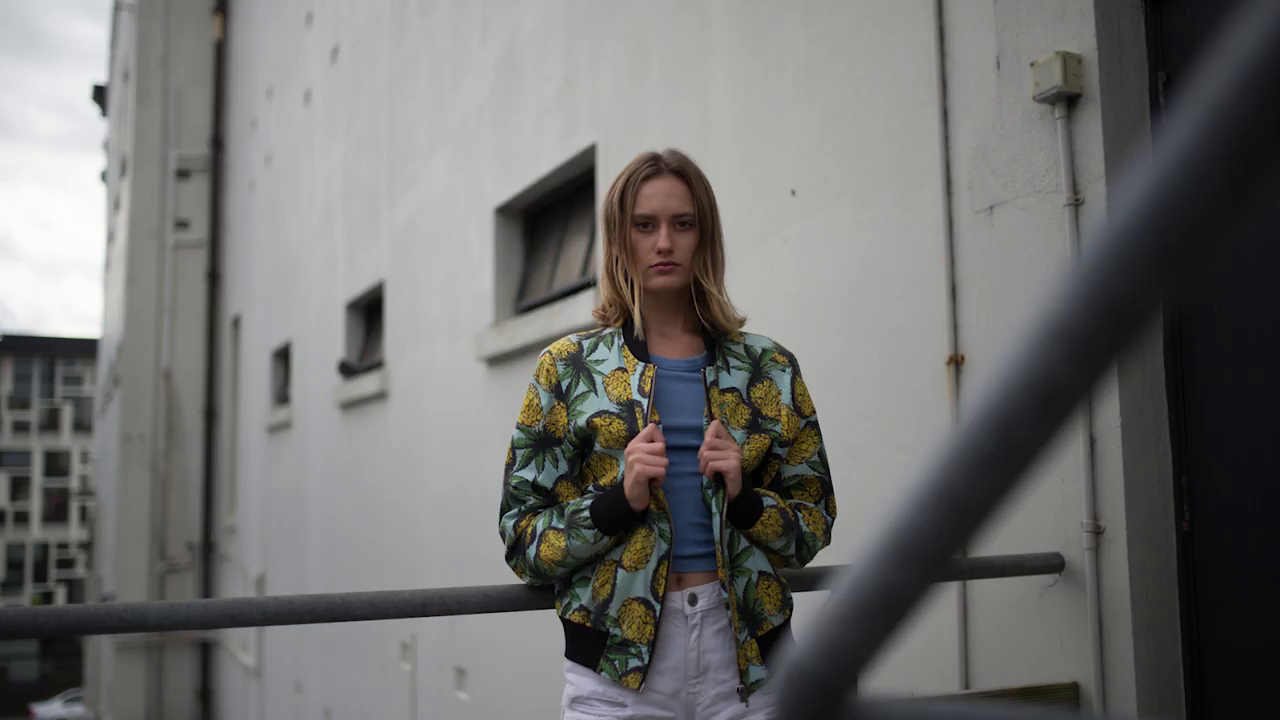